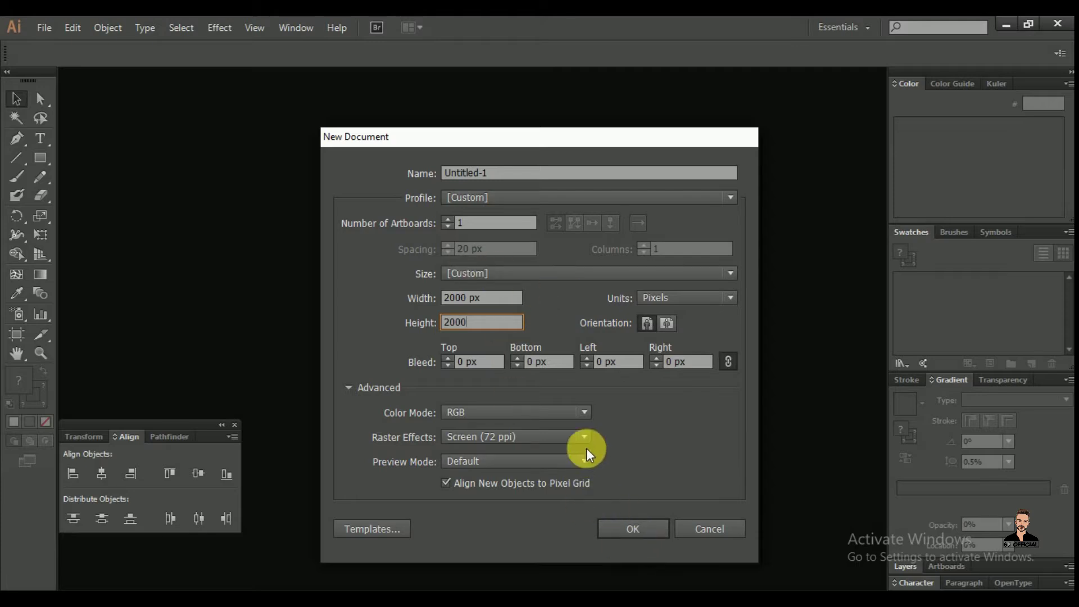
# - Create a new 2000 × 2000 px document in RGB colour mode with 72 ppi raster effects
pyautogui.click(629, 528)
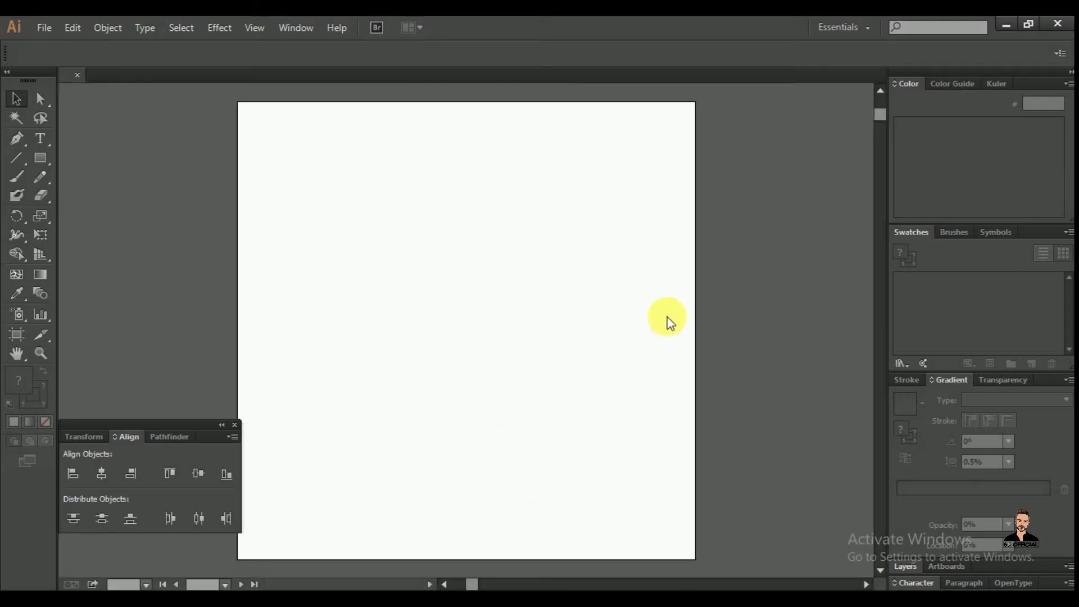
pyautogui.hotkey('ctrl', '-')
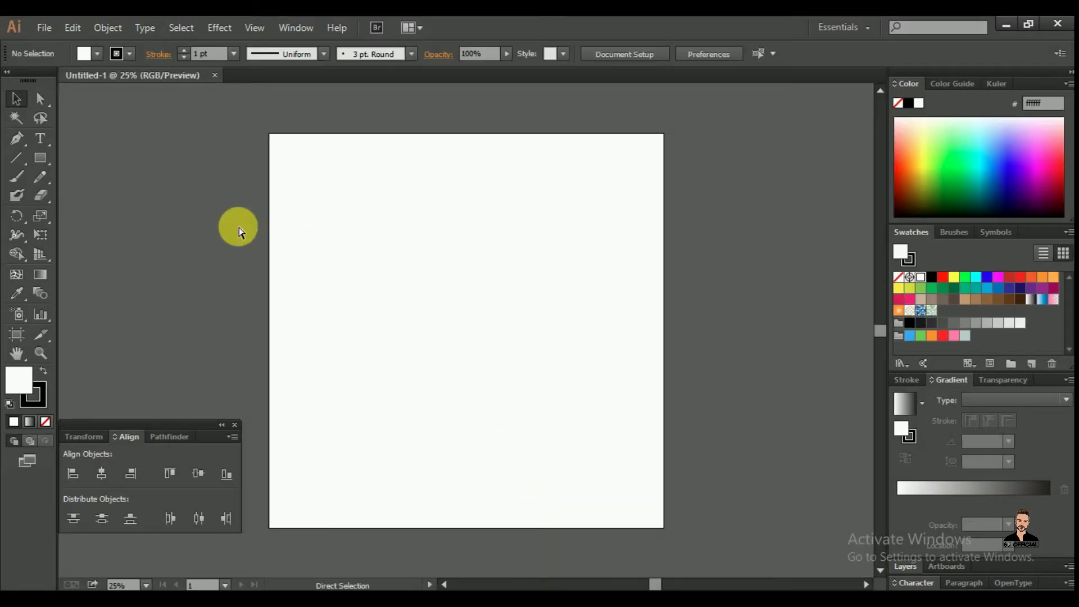
pyautogui.moveTo(354, 281); pyautogui.dragTo(430, 274)
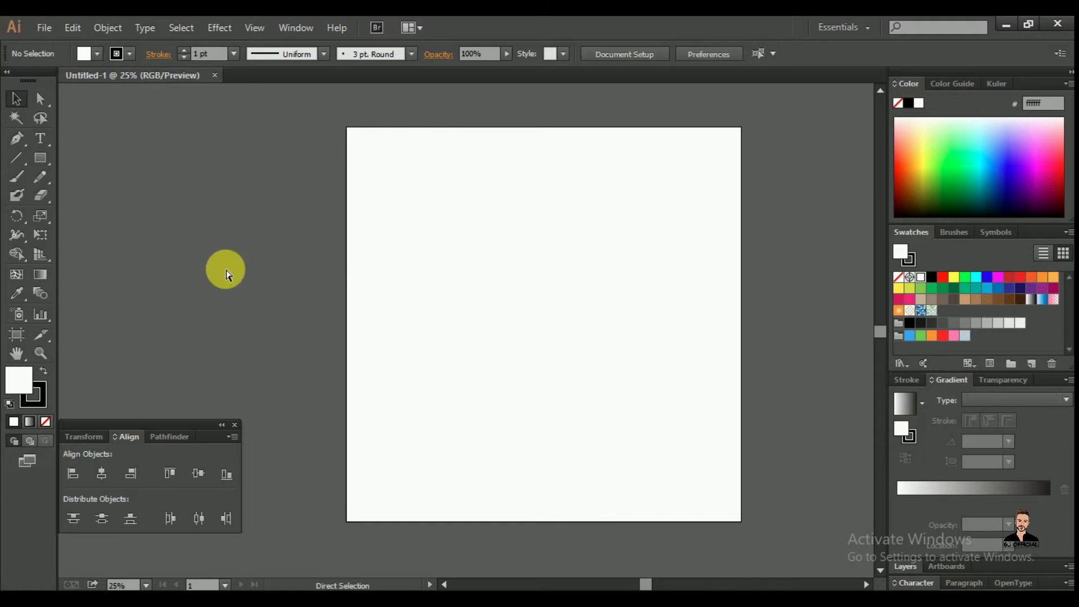
pyautogui.hotkey('ctrl', '+')
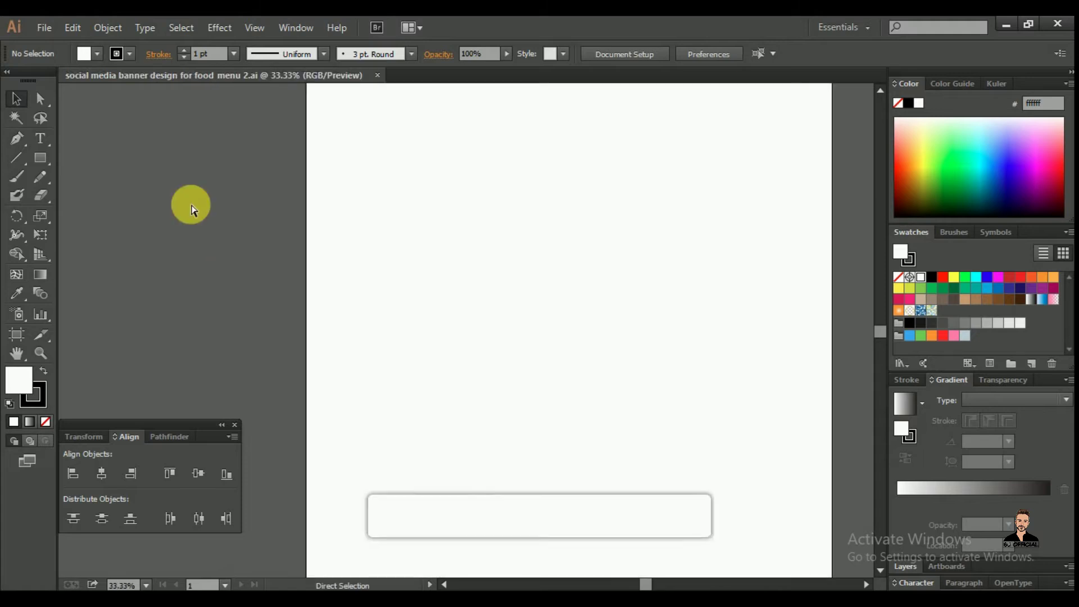
pyautogui.hotkey('ctrl', '-')
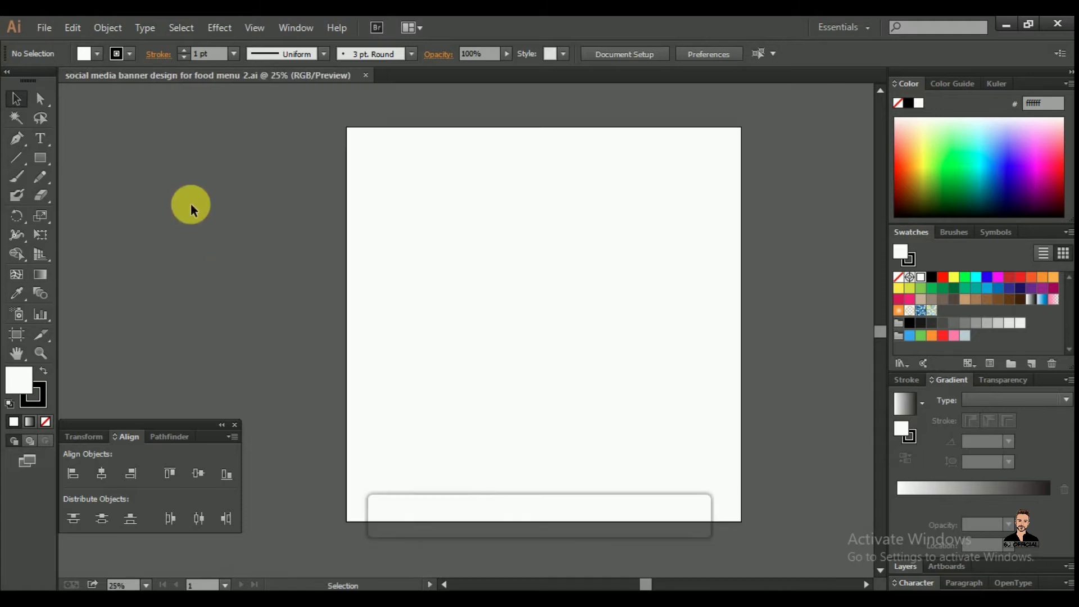
# - Draw a rectangle that covers the whole artboard from corner to corner and keep it selected
pyautogui.click(35, 165)
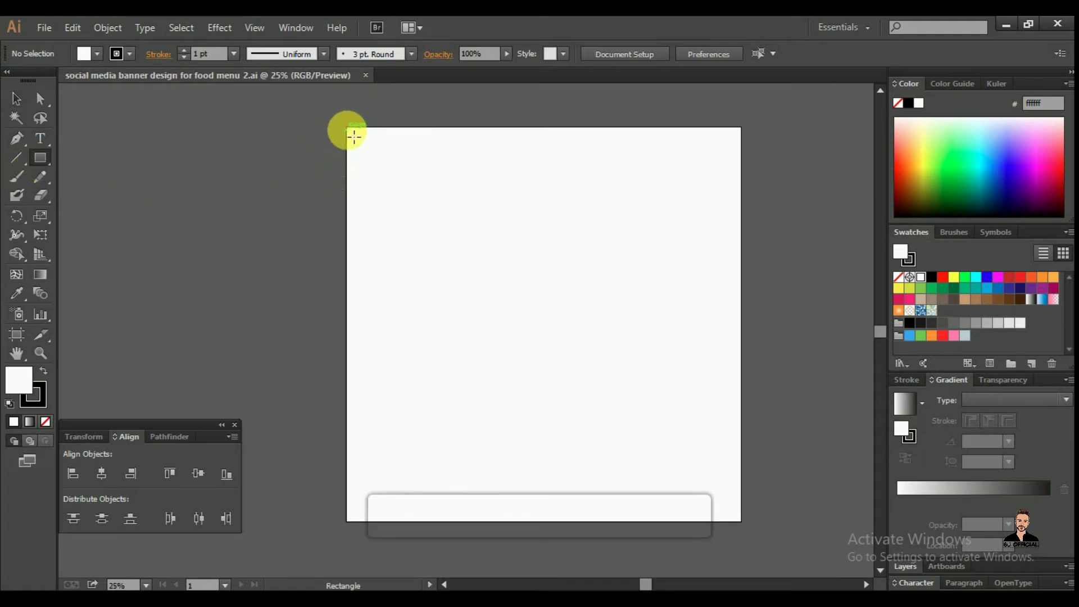
pyautogui.moveTo(354, 135)
pyautogui.mouseDown()
pyautogui.moveTo(544, 331)
pyautogui.moveTo(746, 462)
pyautogui.moveTo(748, 526)
pyautogui.mouseUp()
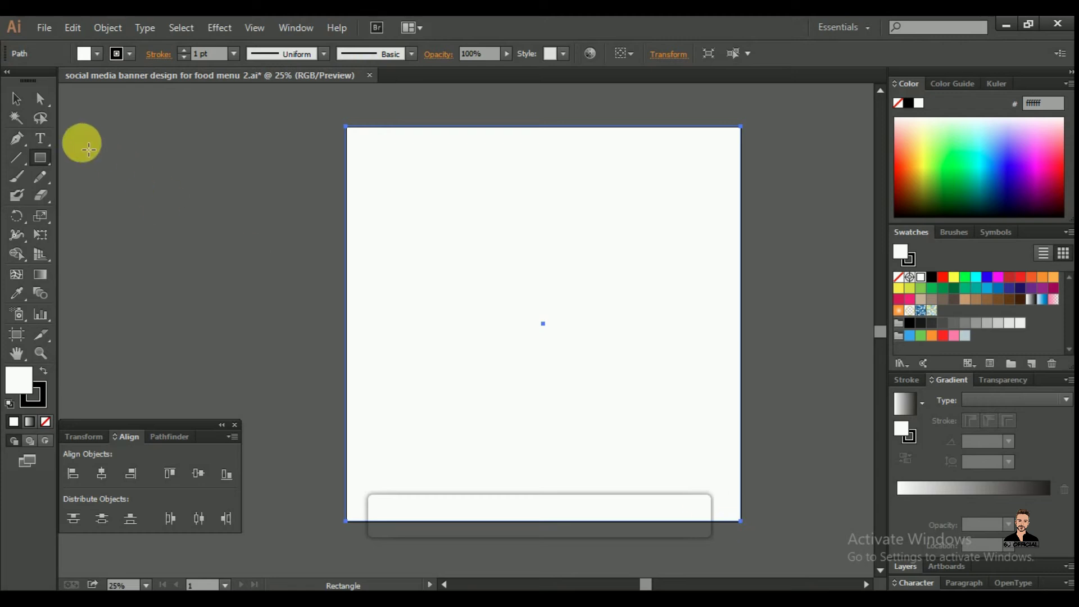
pyautogui.click(41, 100)
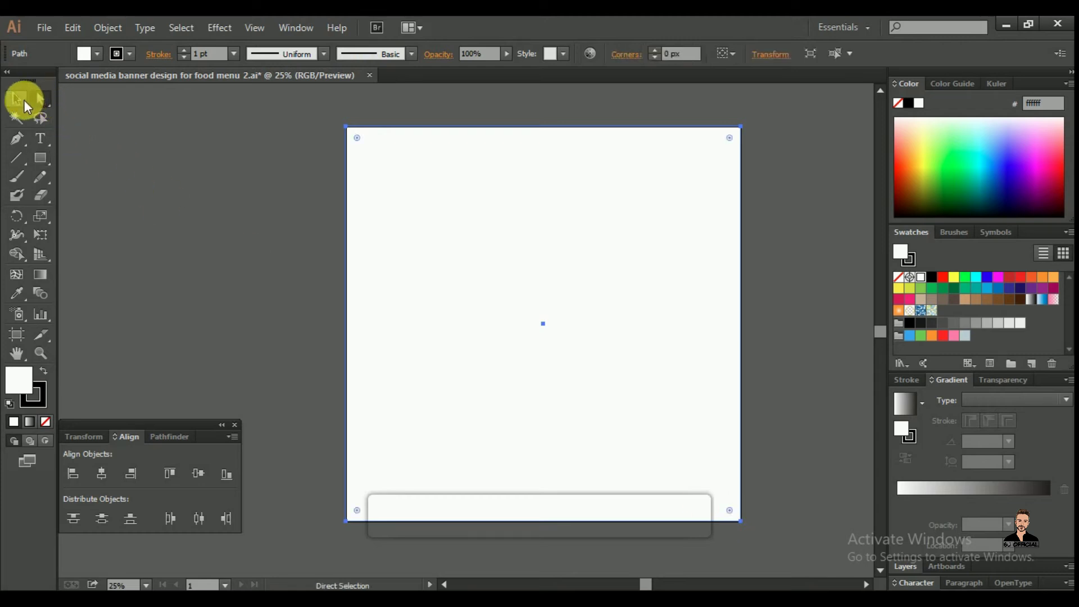
pyautogui.click(18, 99)
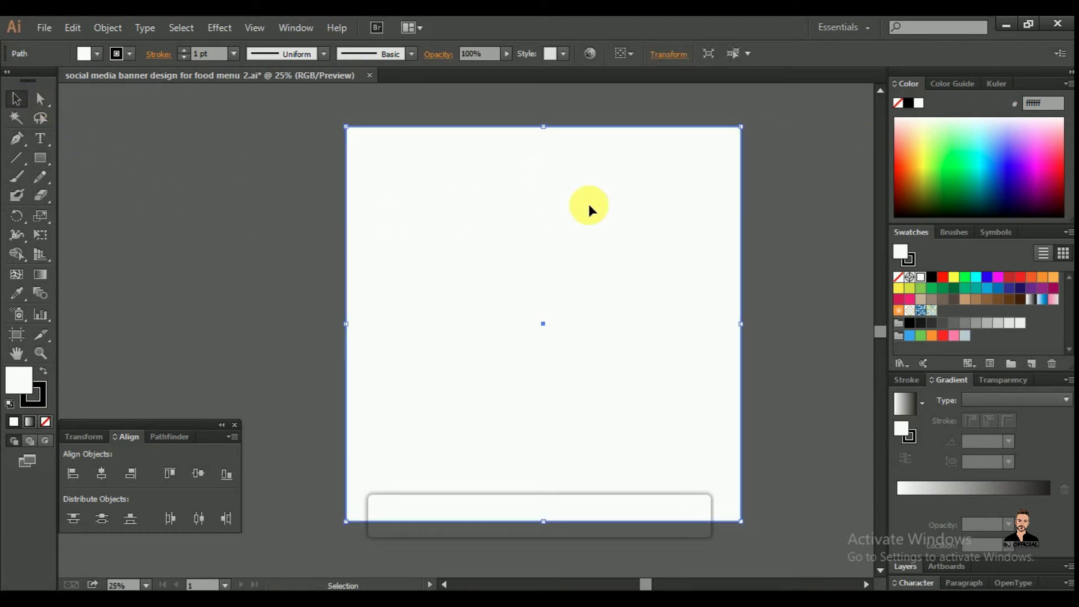
# - Remove the background rectangle's stroke, fill it with dark blue 112433 and save the document
pyautogui.click(41, 394)
pyautogui.click(46, 422)
pyautogui.doubleClick(17, 391)
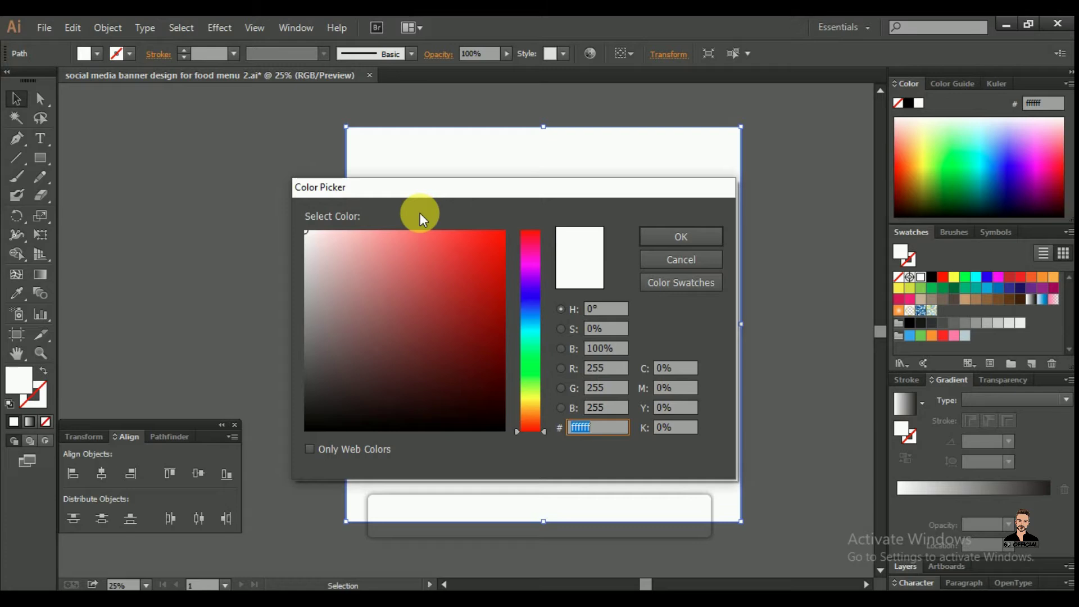
pyautogui.write('112433')
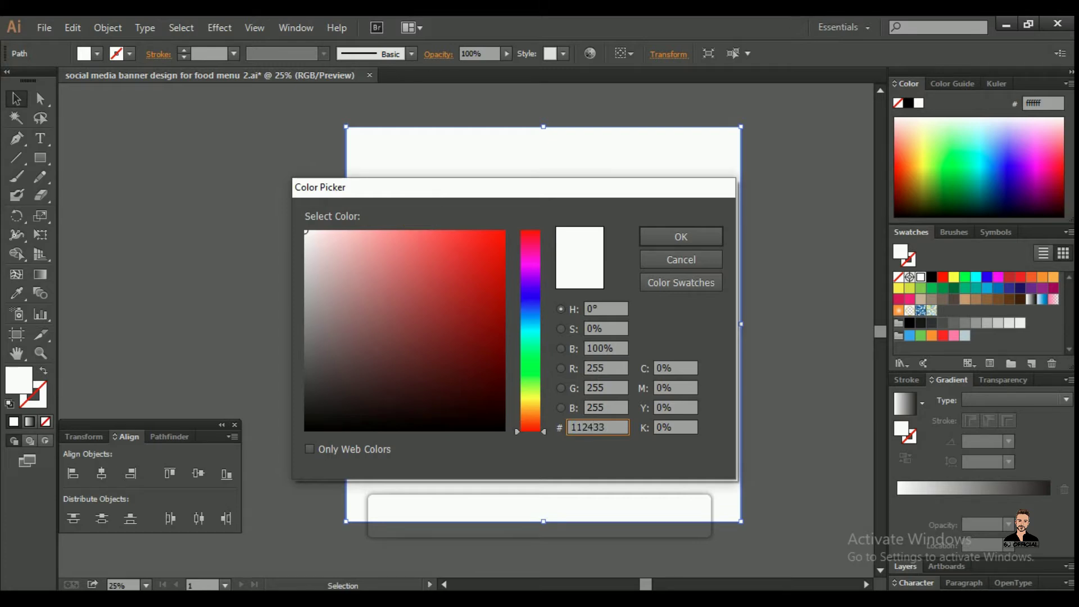
pyautogui.click(686, 233)
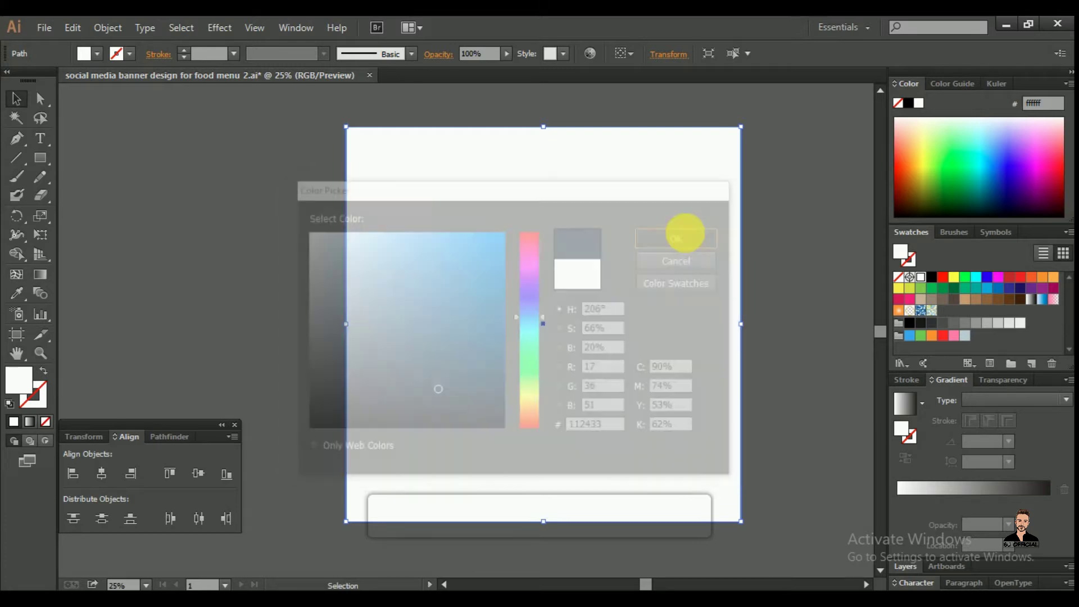
pyautogui.hotkey('ctrl', 's')
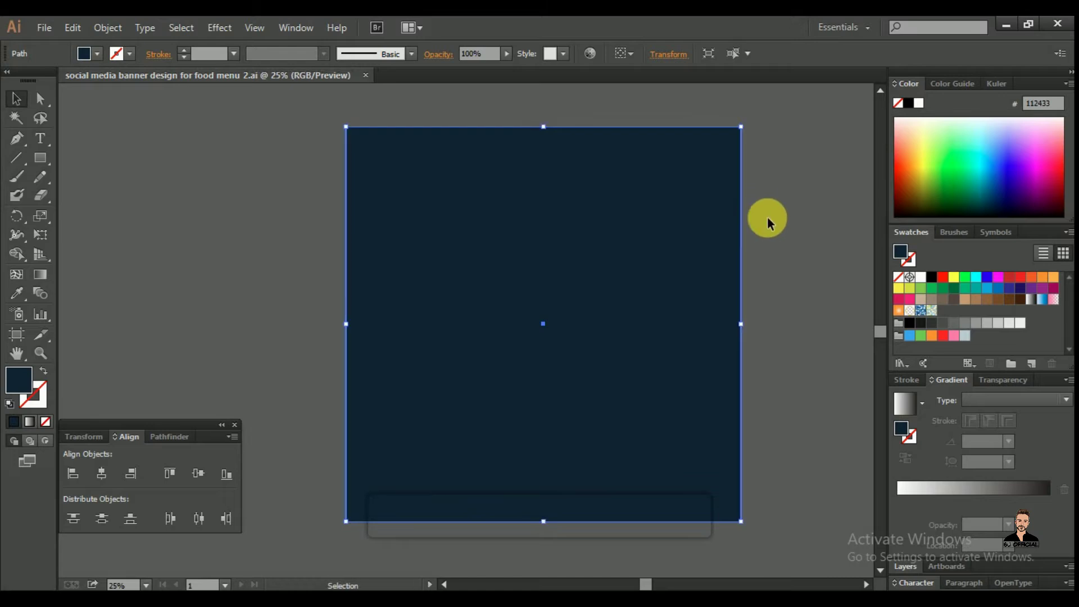
# - Copy the dark blue background rectangle and paste the duplicate in front of it
pyautogui.click(77, 28)
pyautogui.click(107, 103)
pyautogui.click(73, 29)
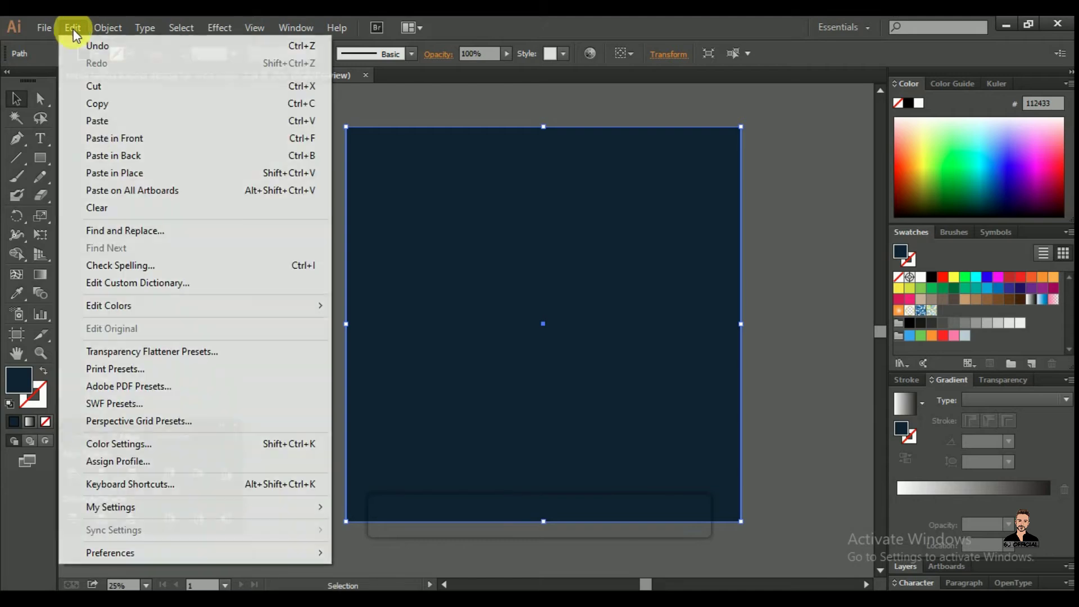
pyautogui.click(122, 137)
# - Narrow the pasted rectangle to the right half of the artboard and fill it with green 39b54a
pyautogui.moveTo(347, 324); pyautogui.dragTo(544, 324)
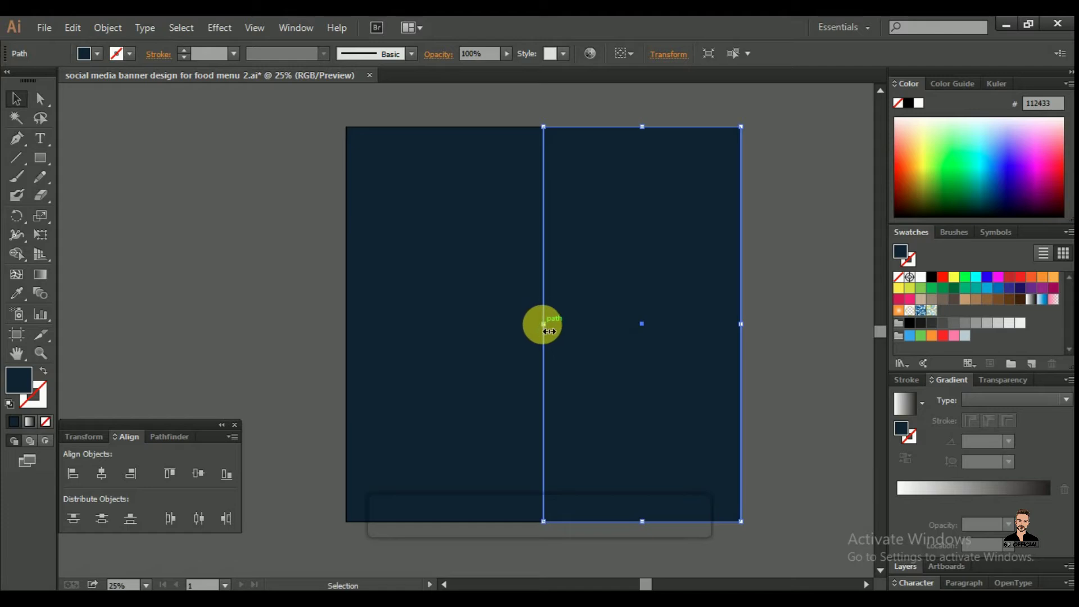
pyautogui.moveTo(543, 323)
pyautogui.mouseDown()
pyautogui.moveTo(522, 325)
pyautogui.moveTo(543, 324)
pyautogui.mouseUp()
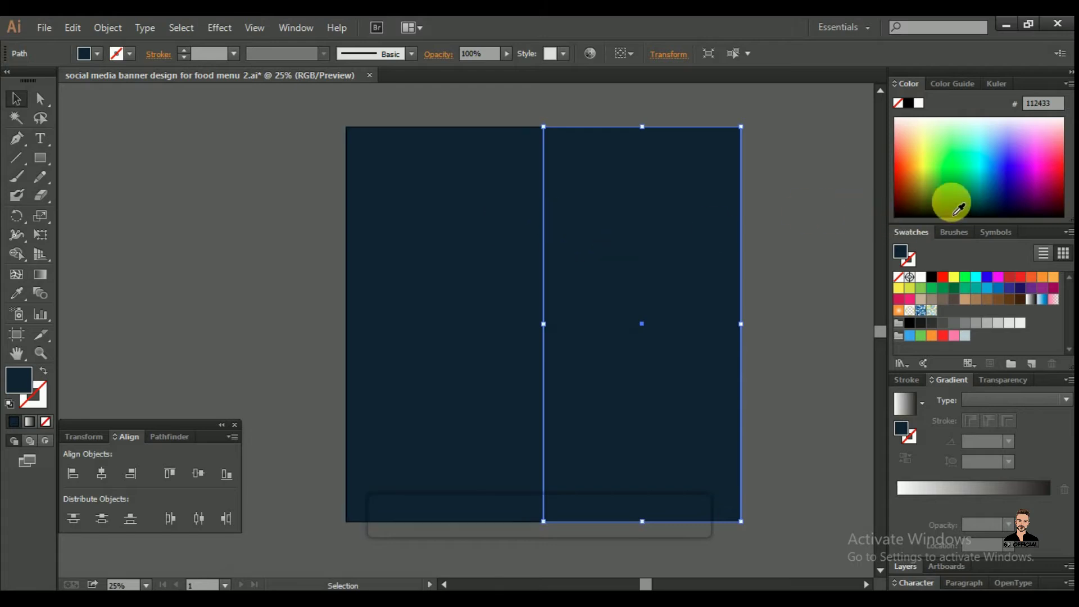
pyautogui.click(932, 289)
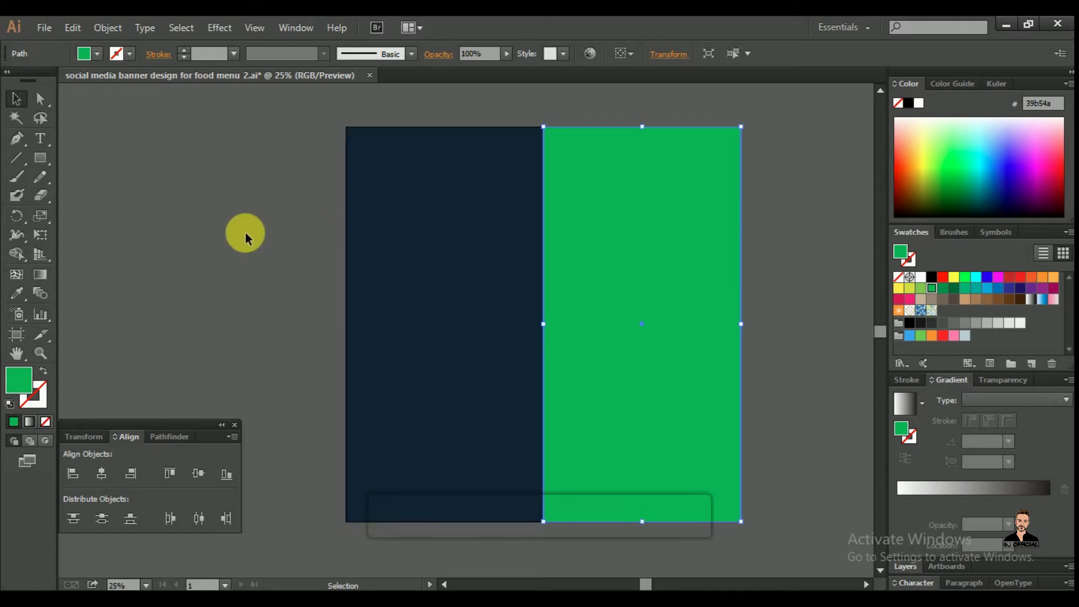
pyautogui.click(81, 185)
# - Draw a vertical line along the border between the blue and green halves, with no fill and a green 39b54a stroke
pyautogui.click(16, 158)
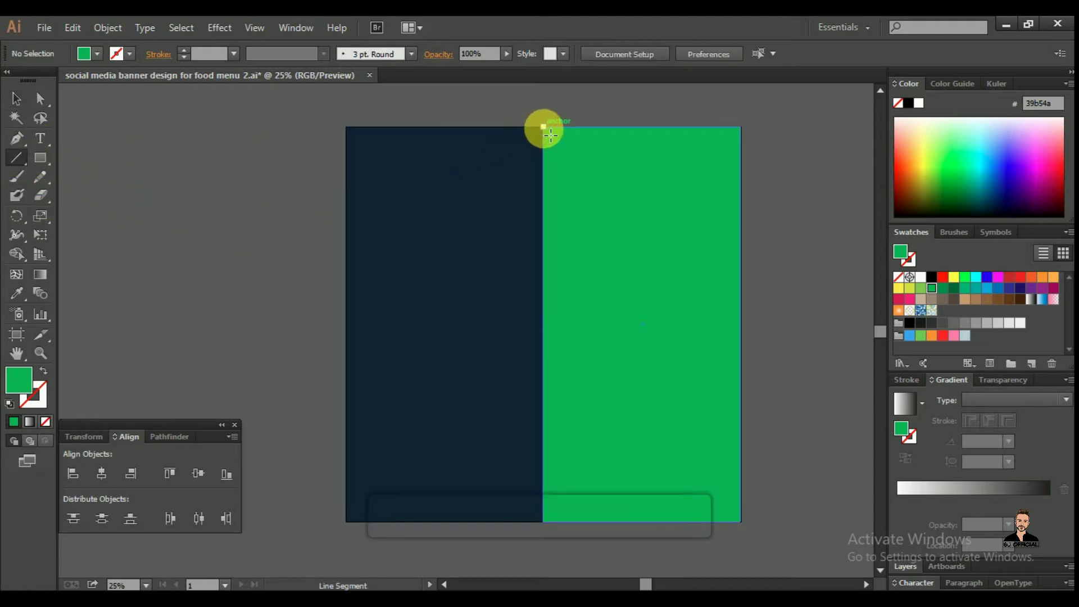
pyautogui.moveTo(551, 135)
pyautogui.mouseDown()
pyautogui.moveTo(545, 315)
pyautogui.moveTo(557, 453)
pyautogui.moveTo(543, 520)
pyautogui.mouseUp()
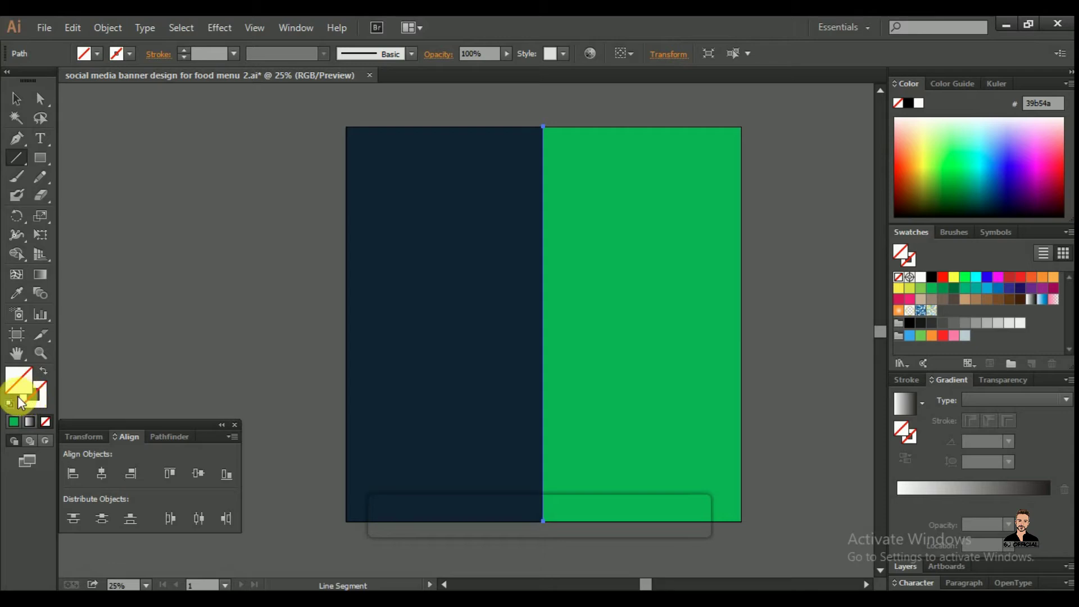
pyautogui.click(44, 372)
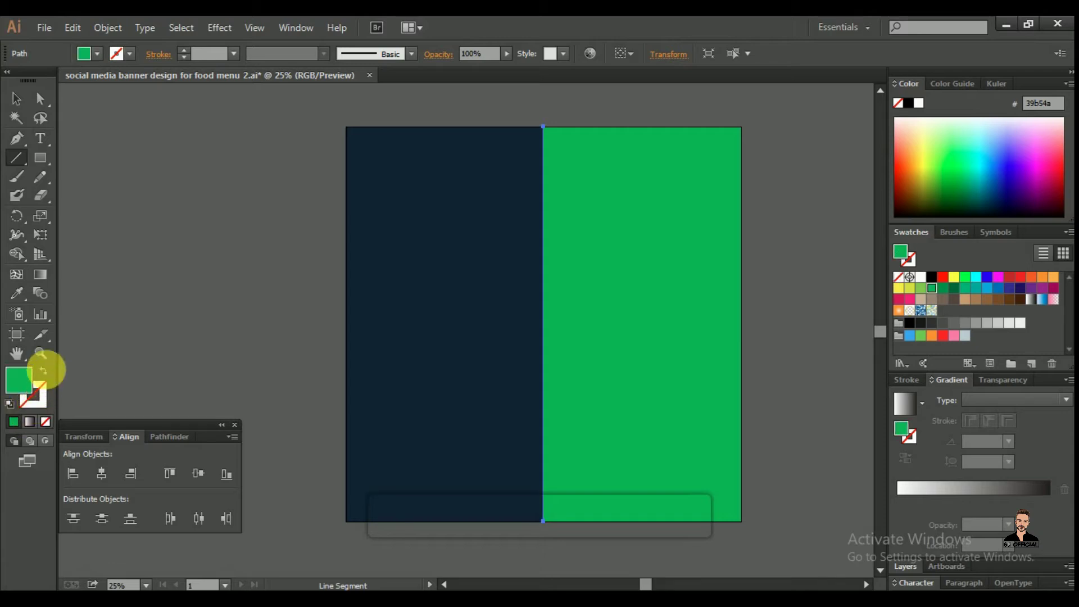
pyautogui.click(44, 371)
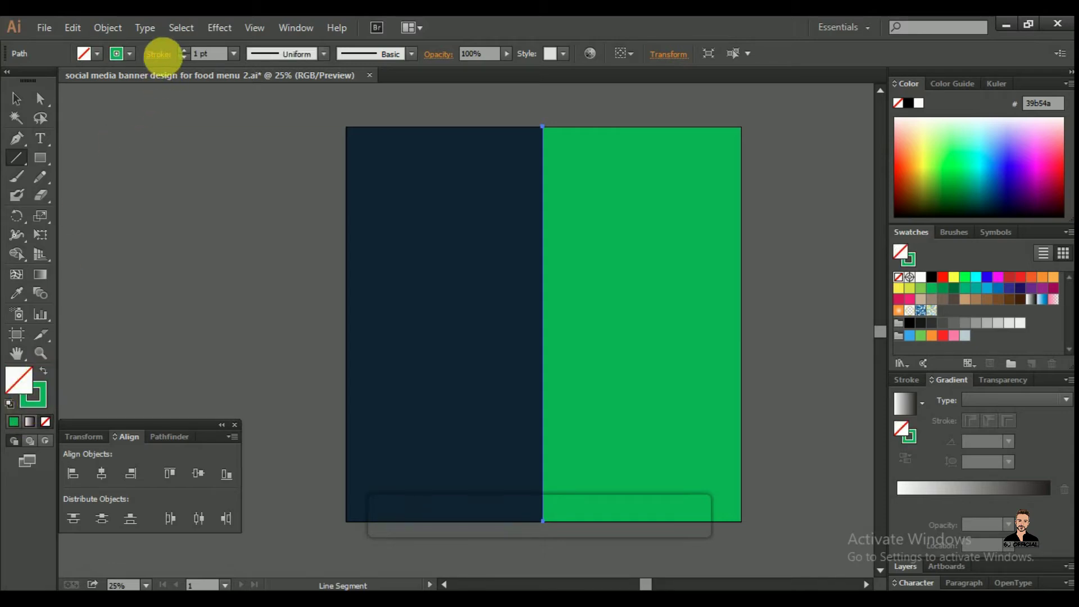
# - Make the vertical line dashed with a 12 pt dash and set its stroke weight to 9 pt
pyautogui.click(159, 54)
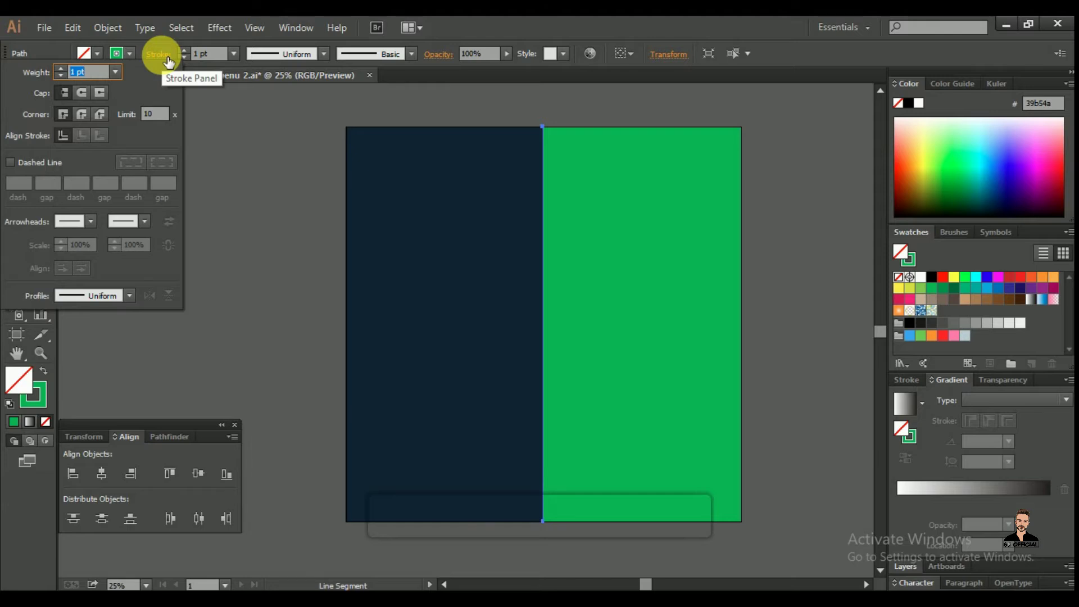
pyautogui.click(11, 162)
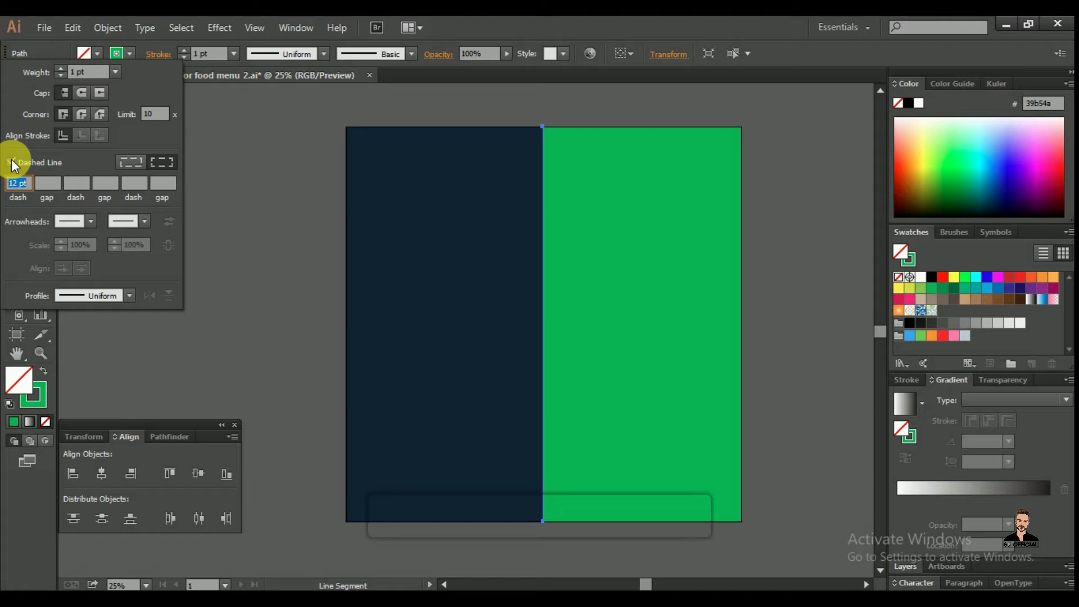
pyautogui.press('Return')
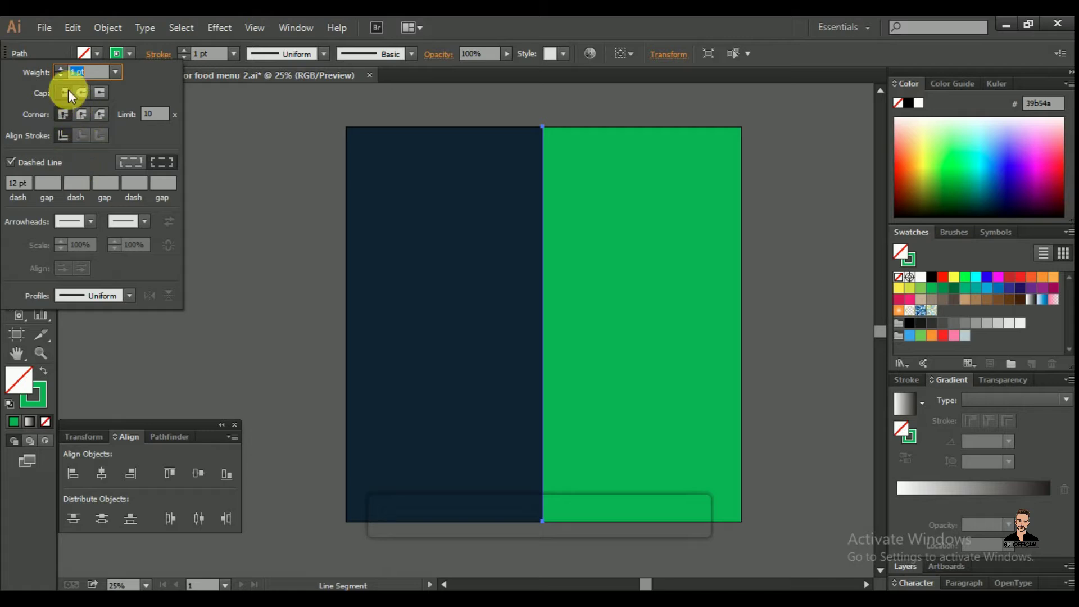
pyautogui.click(59, 67)
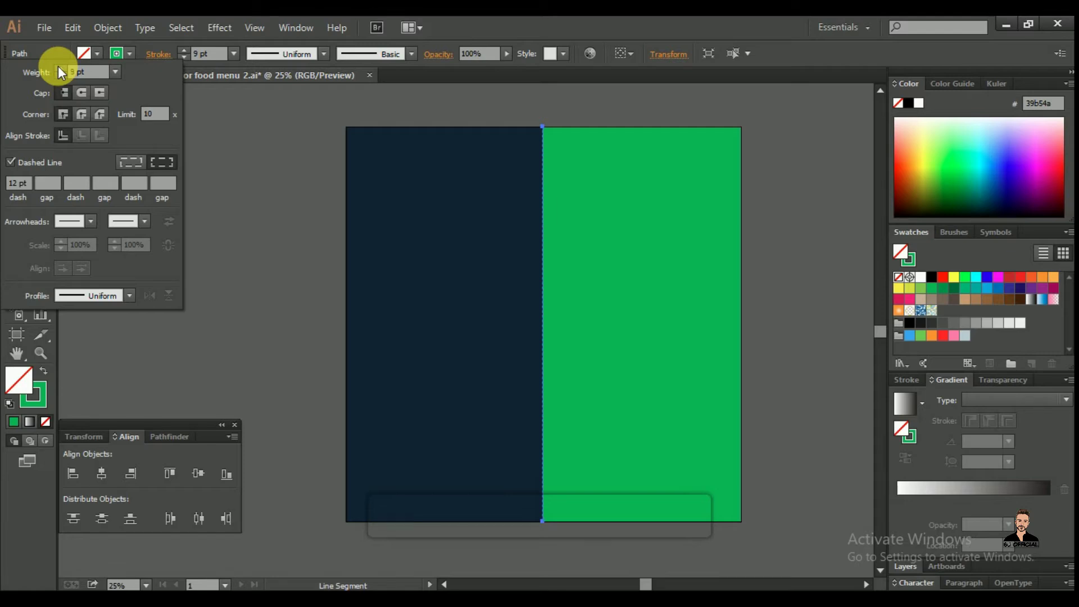
pyautogui.press('Escape')
pyautogui.hotkey('ctrl', '=')
pyautogui.hotkey('ctrl', '=')
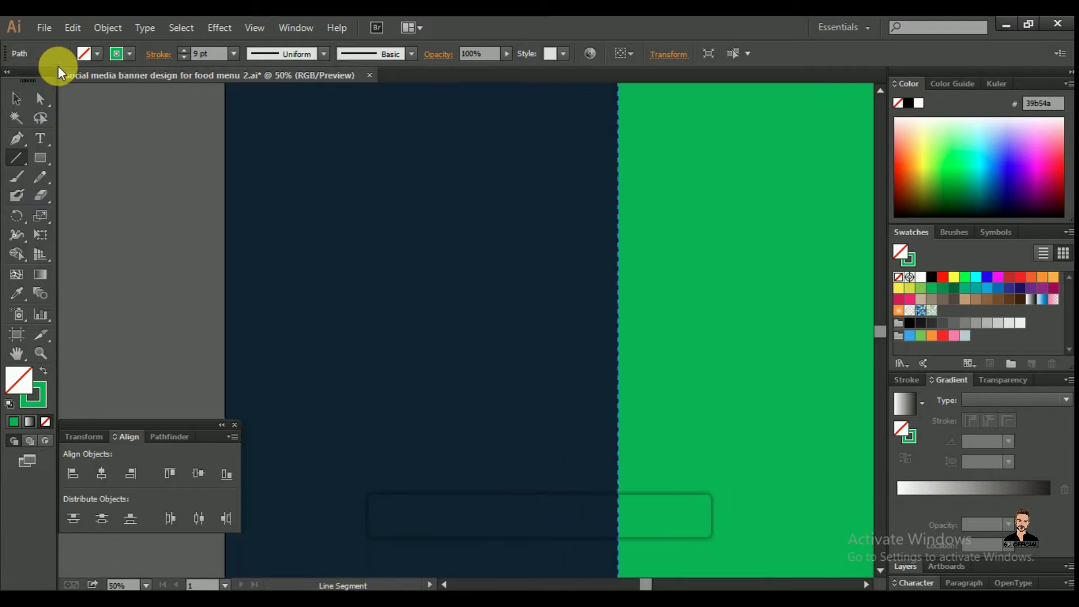
pyautogui.hotkey('ctrl', '-')
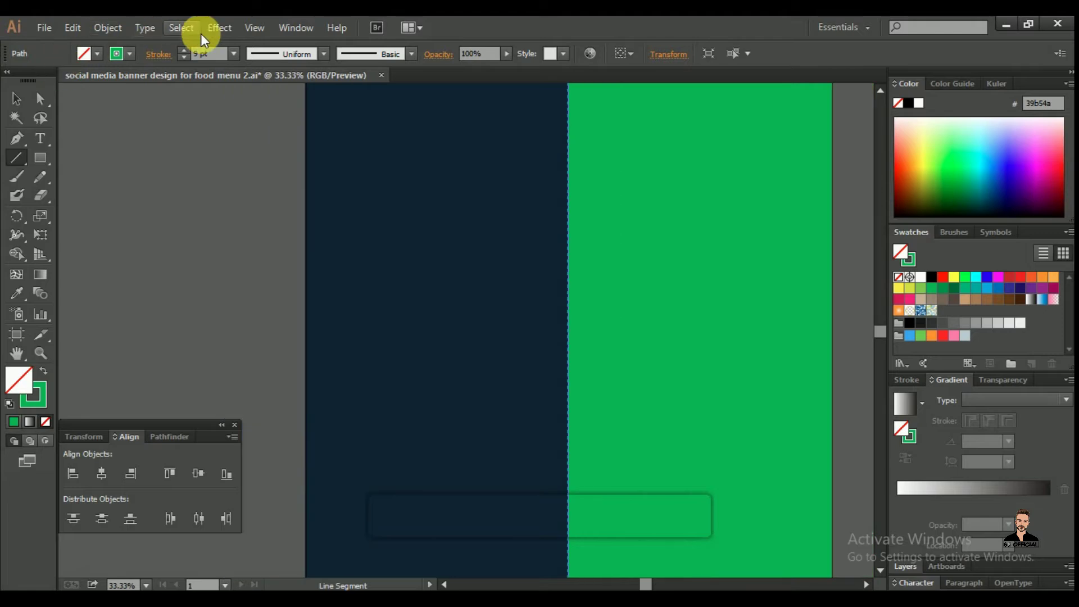
# - Increase the dashed line's stroke weight to 19 pt and set its dash length to 18 pt
pyautogui.click(158, 54)
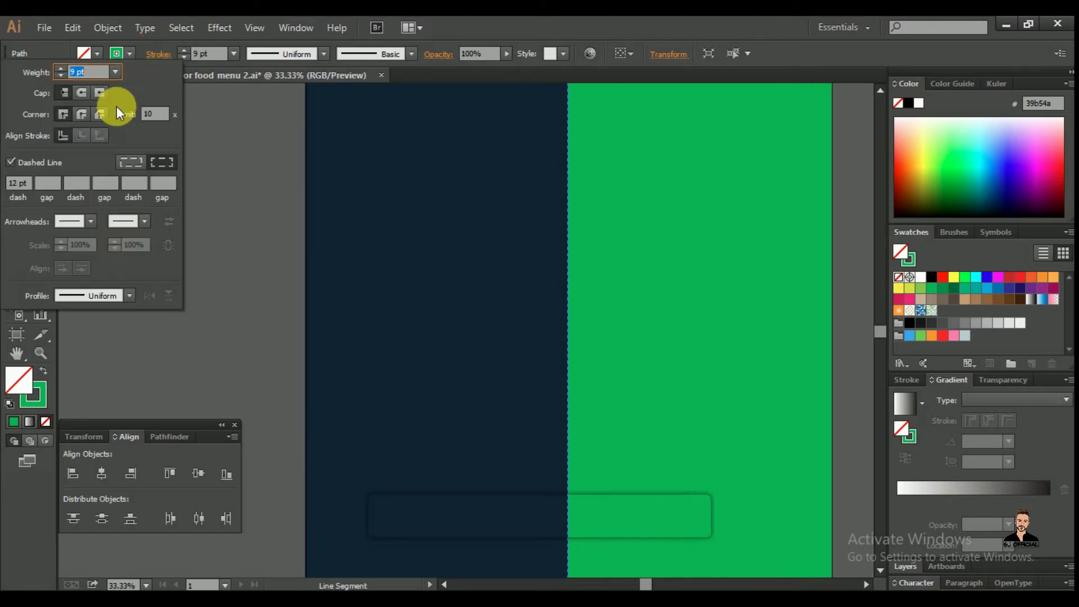
pyautogui.click(60, 67)
pyautogui.click(60, 67)
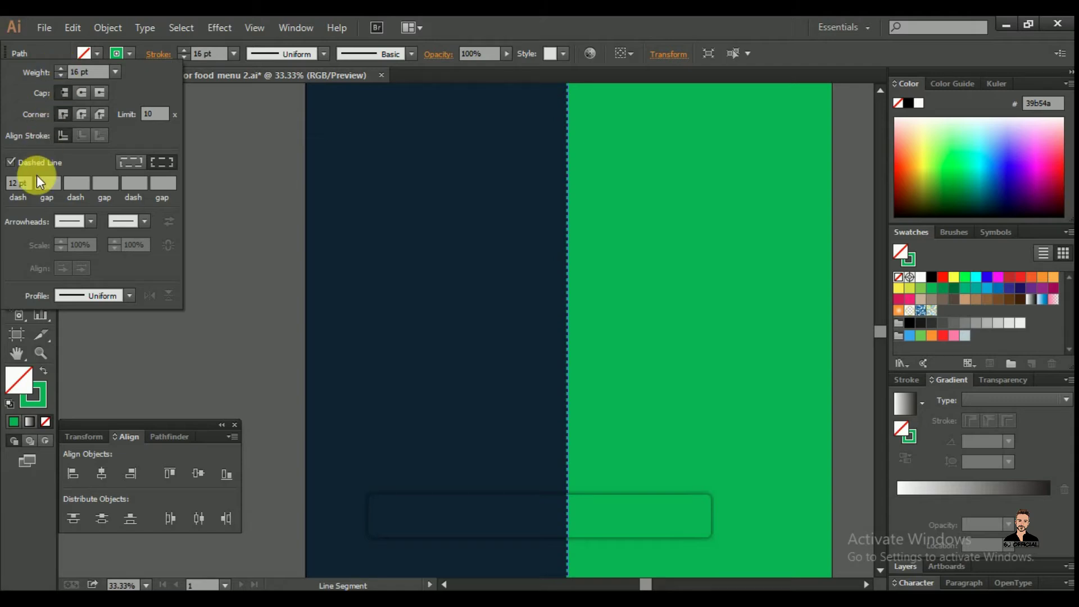
pyautogui.click(14, 184)
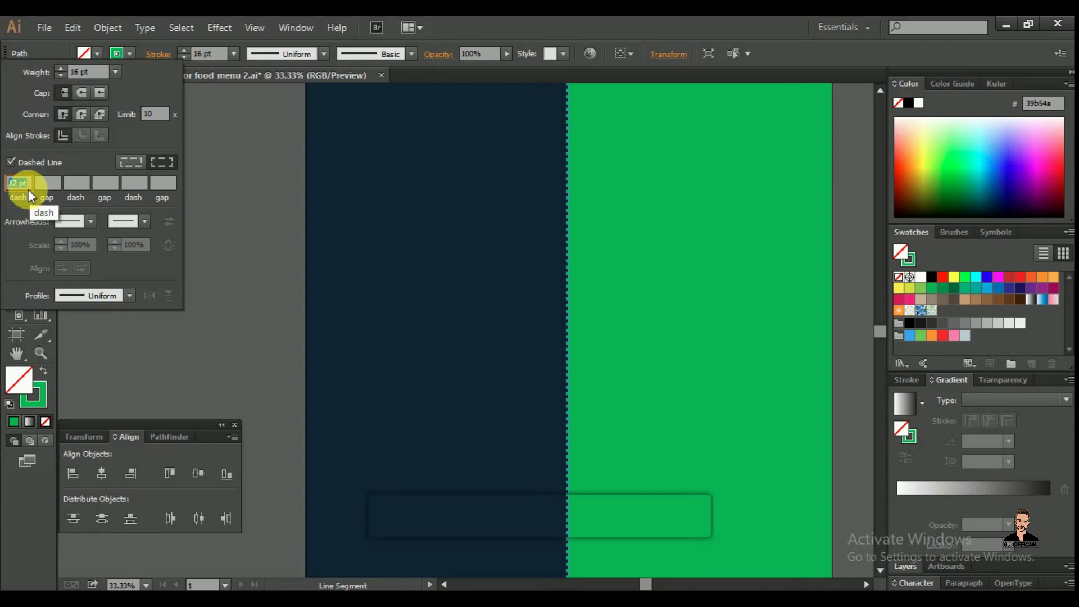
pyautogui.write('18')
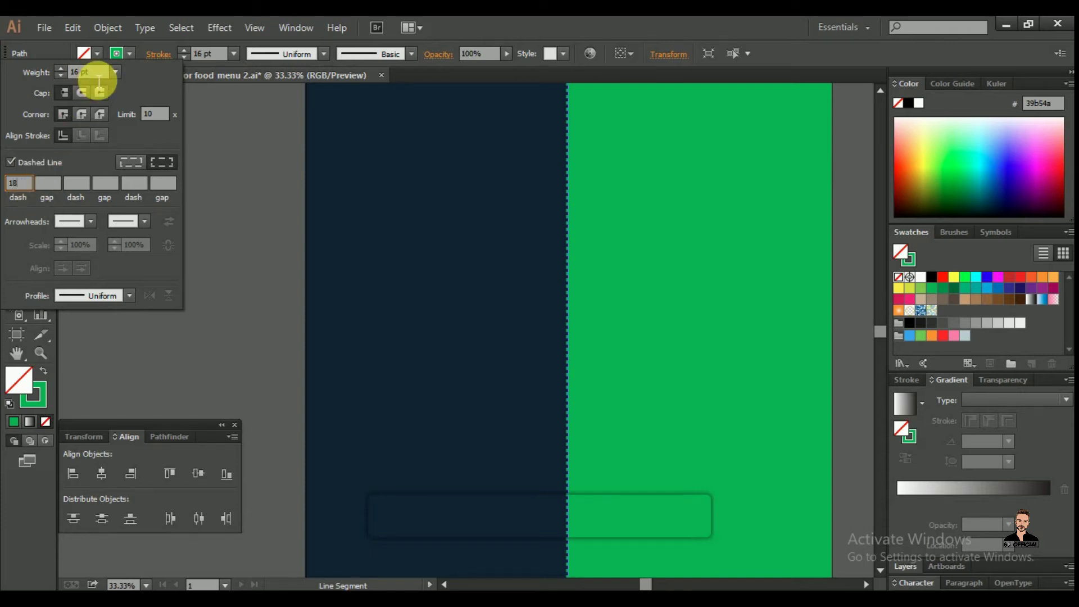
pyautogui.click(61, 73)
pyautogui.click(59, 68)
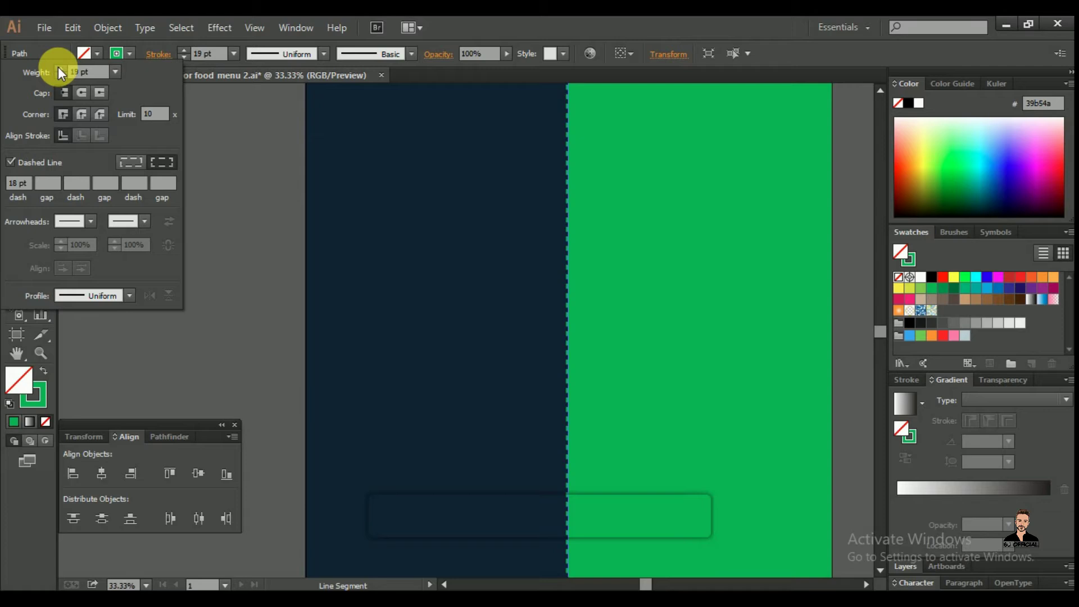
# - Hide the selection edges to examine the dashed line along the border, and show them again
pyautogui.click(256, 28)
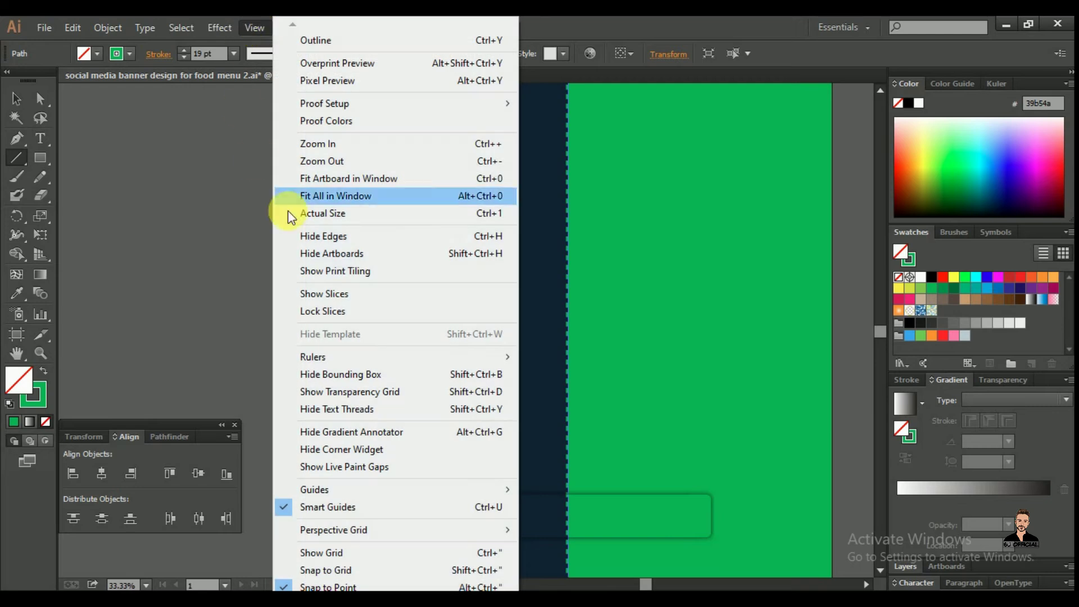
pyautogui.click(336, 237)
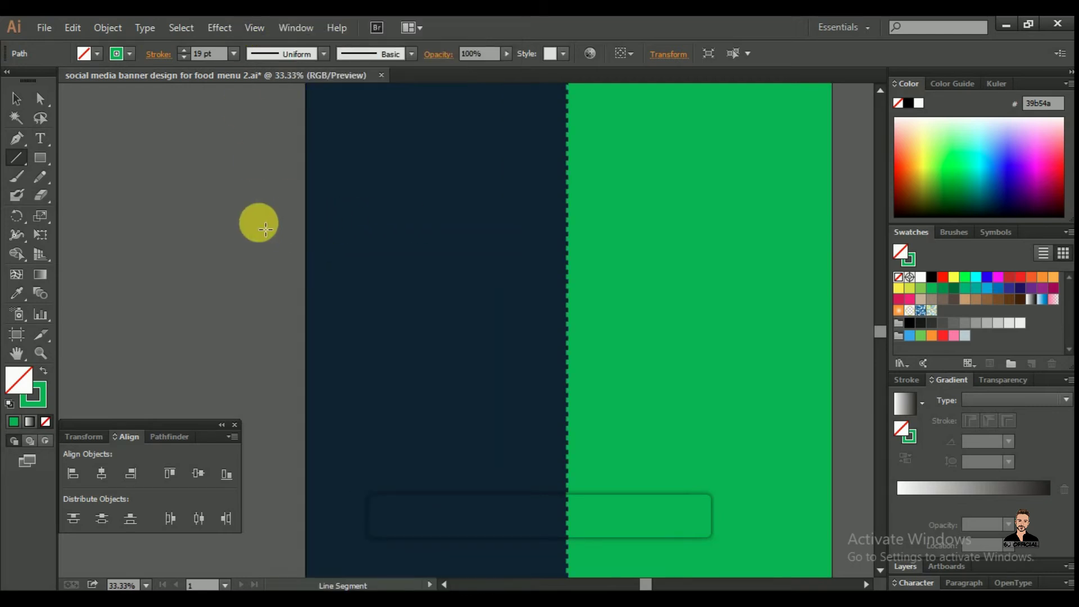
pyautogui.hotkey('ctrl', 'h')
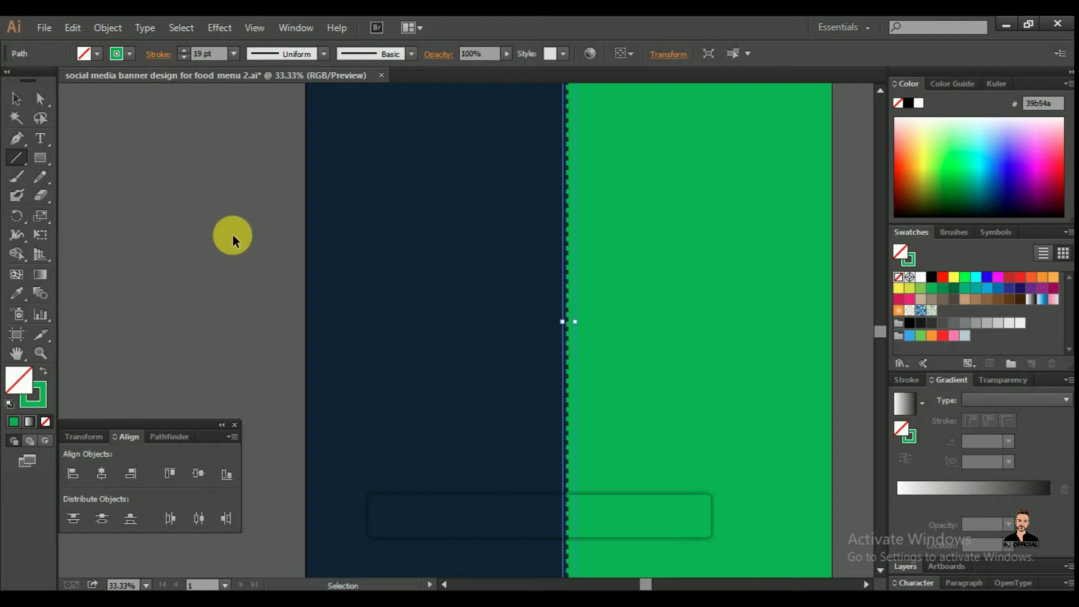
# - Group the dark blue rectangle, the green rectangle and the dashed line into one background object
pyautogui.hotkey('ctrl', '-')
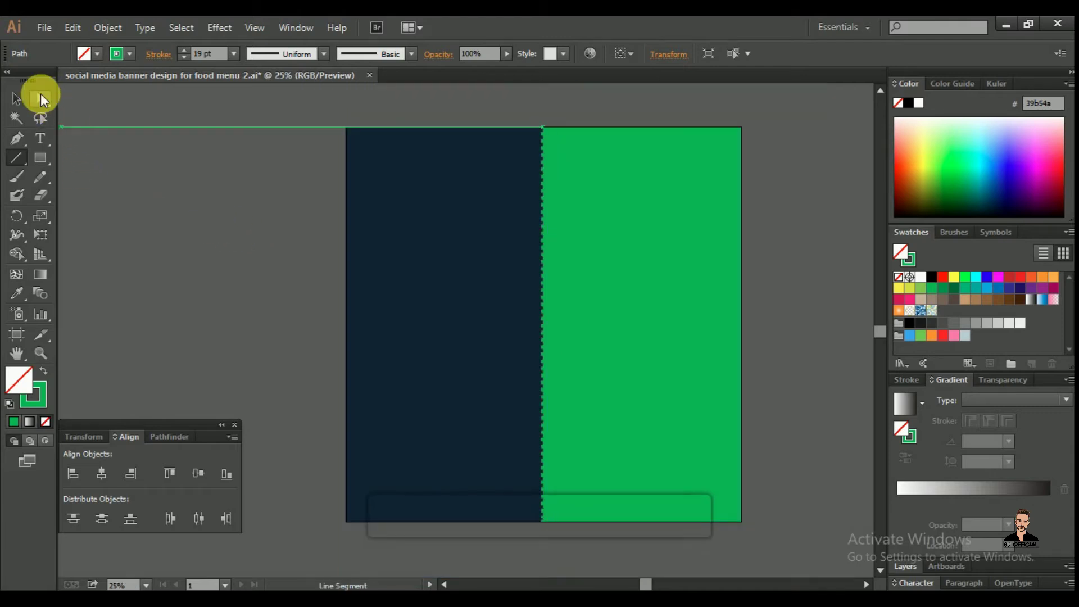
pyautogui.click(16, 96)
pyautogui.moveTo(329, 130); pyautogui.dragTo(761, 532)
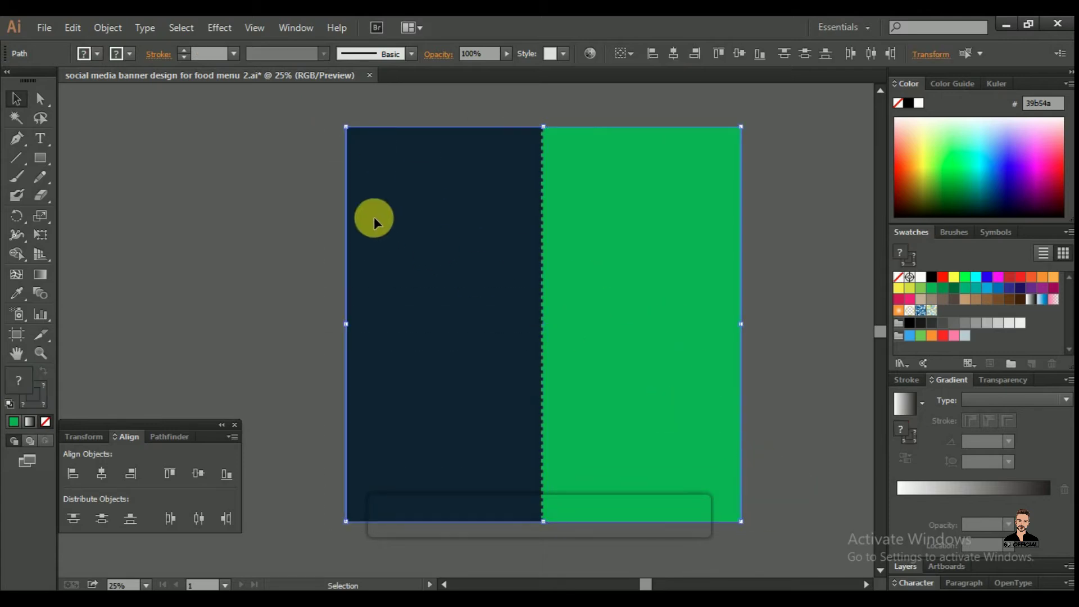
pyautogui.rightClick(434, 197)
pyautogui.click(480, 274)
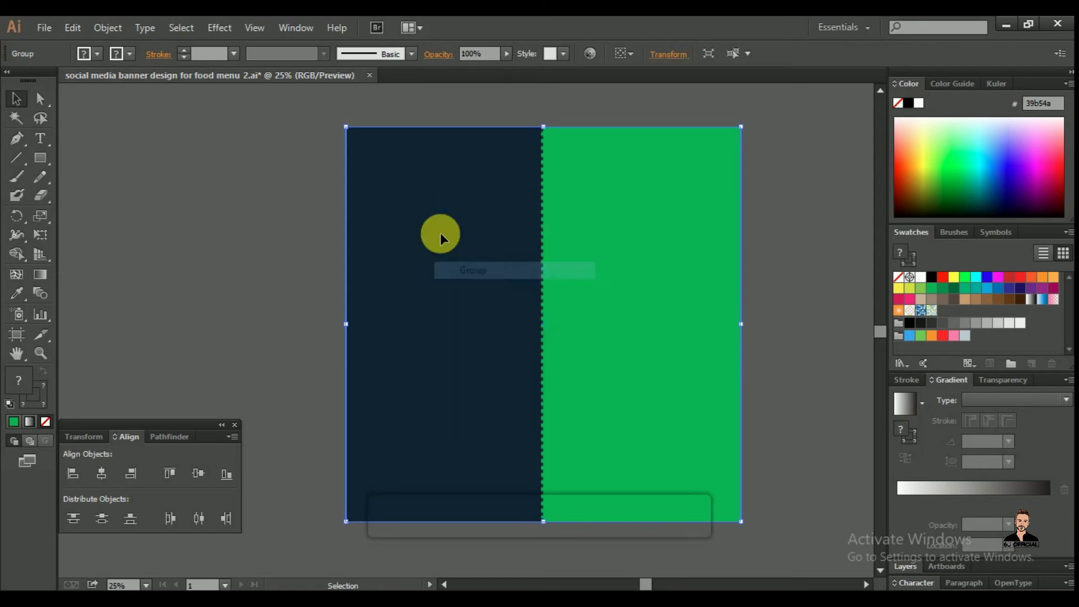
# - Turn the selection edges back on and reselect the grouped background
pyautogui.click(251, 26)
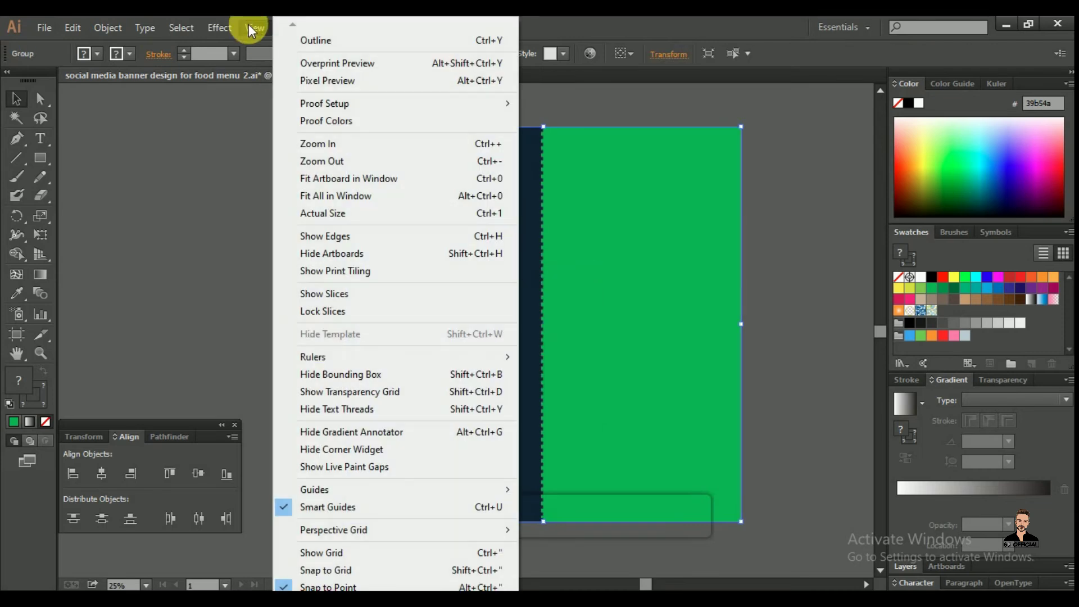
pyautogui.click(326, 238)
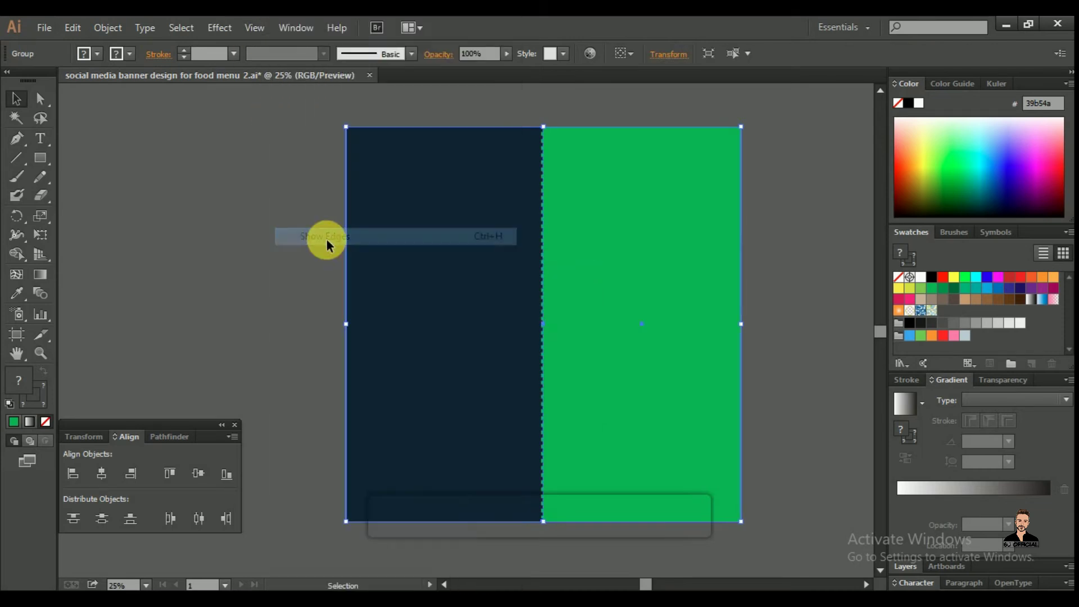
pyautogui.click(294, 175)
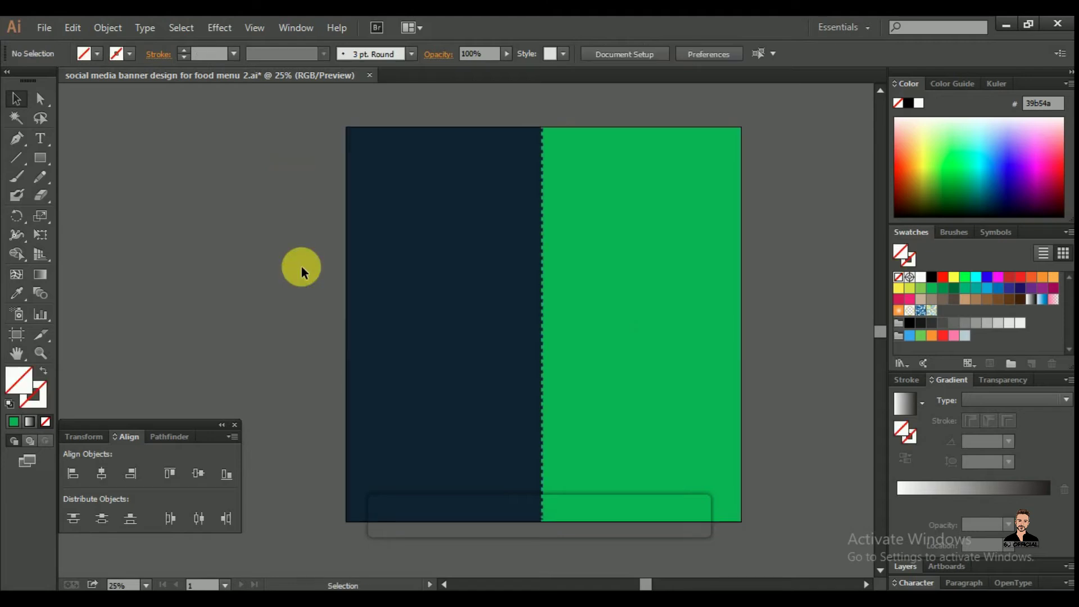
pyautogui.click(410, 251)
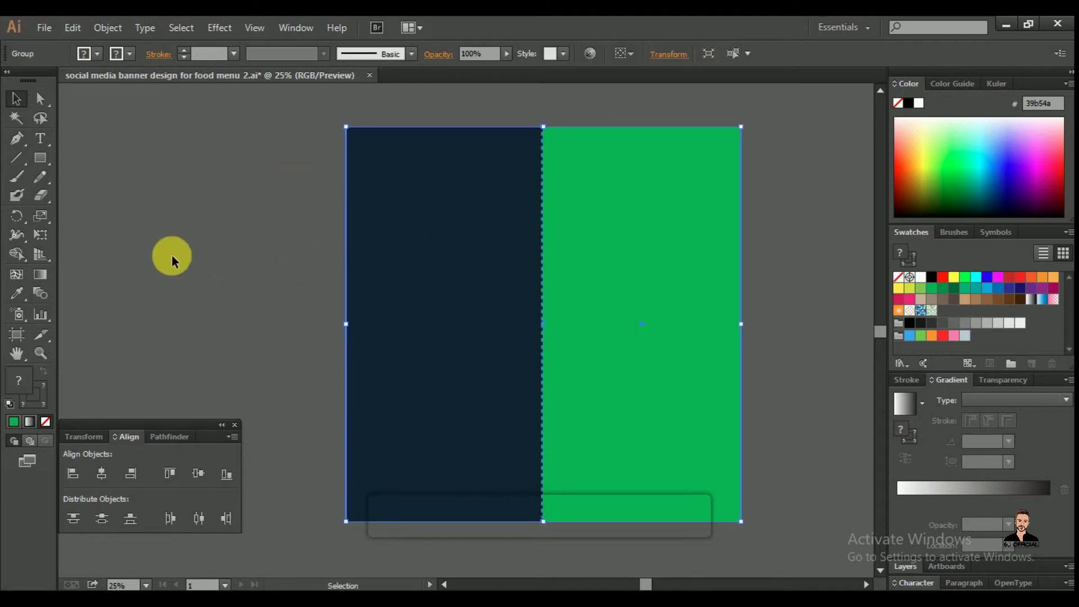
# - Draw a circle about 1280 px in diameter from the banner's centre and give it a white fill without a stroke
pyautogui.moveTo(44, 157); pyautogui.dragTo(82, 191)
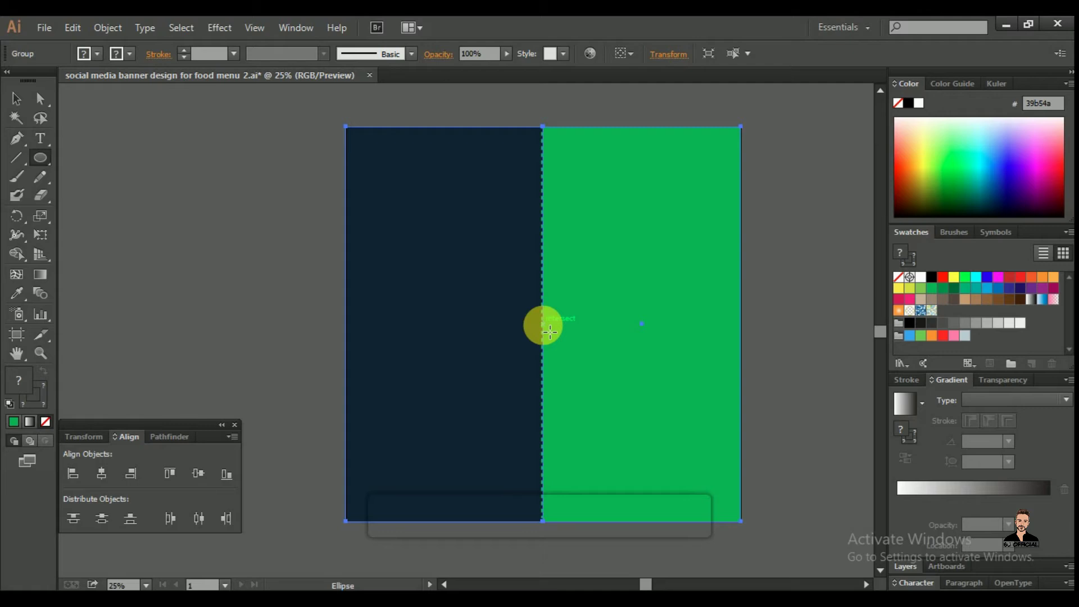
pyautogui.moveTo(550, 331); pyautogui.dragTo(579, 458)
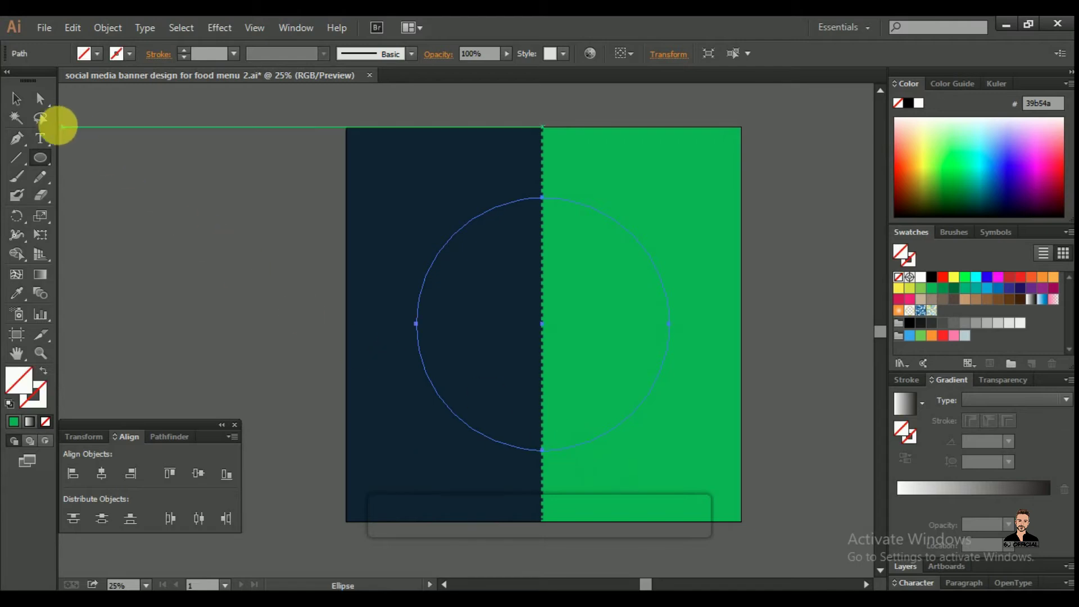
pyautogui.click(17, 101)
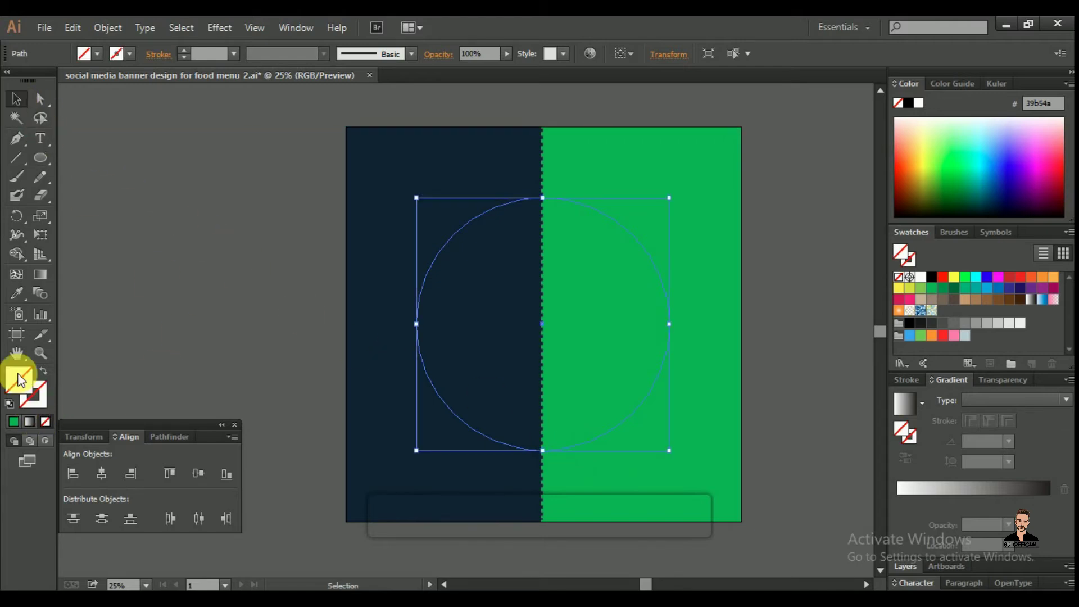
pyautogui.click(927, 287)
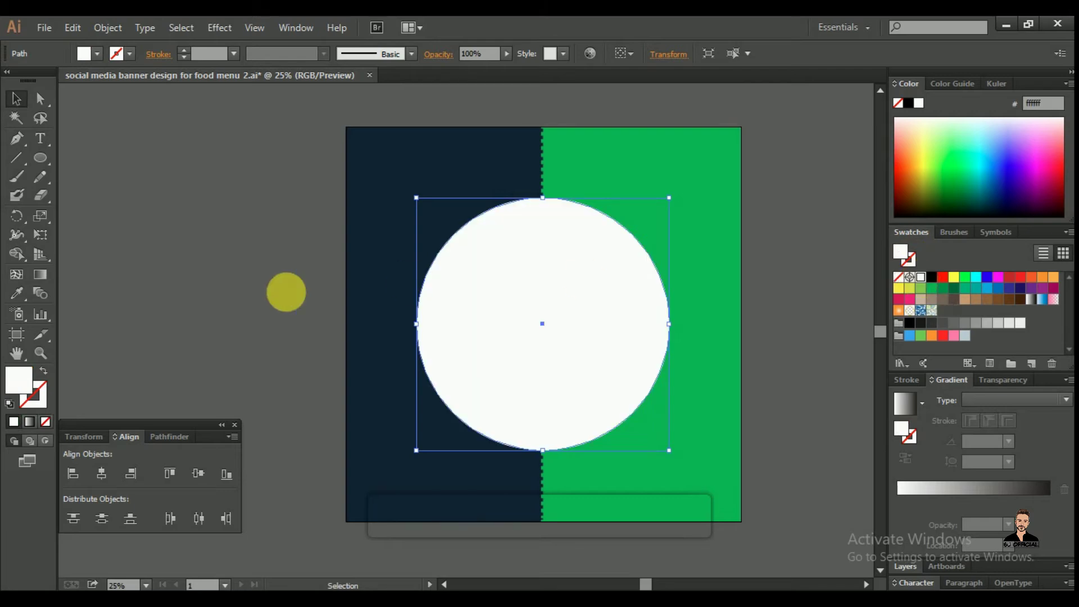
pyautogui.click(285, 291)
# - Move the white circle to the right so most of it sits on the green half
pyautogui.moveTo(518, 323); pyautogui.dragTo(572, 319)
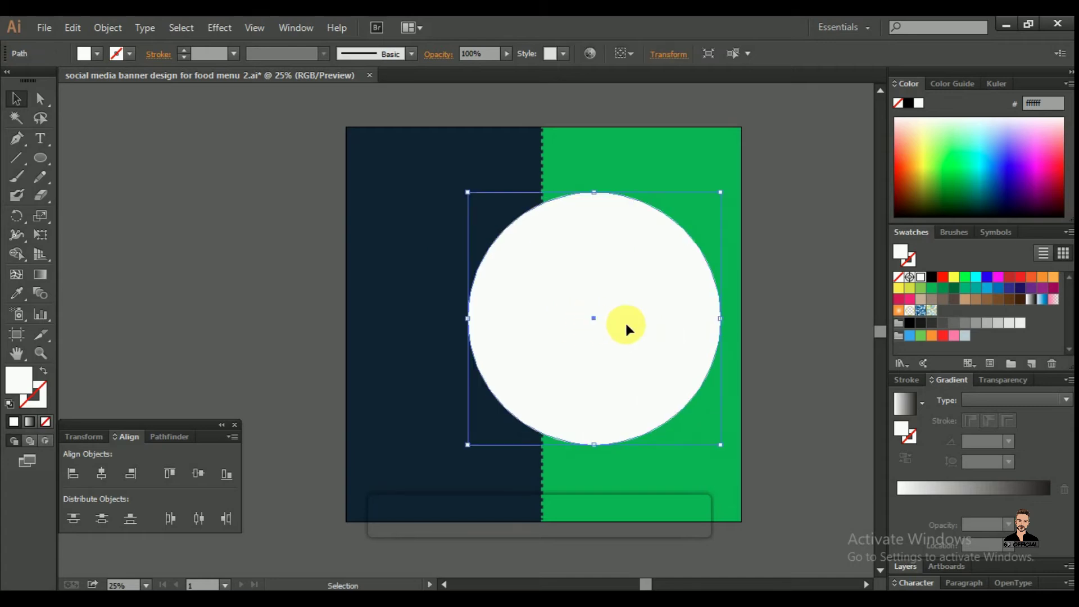
pyautogui.click(785, 287)
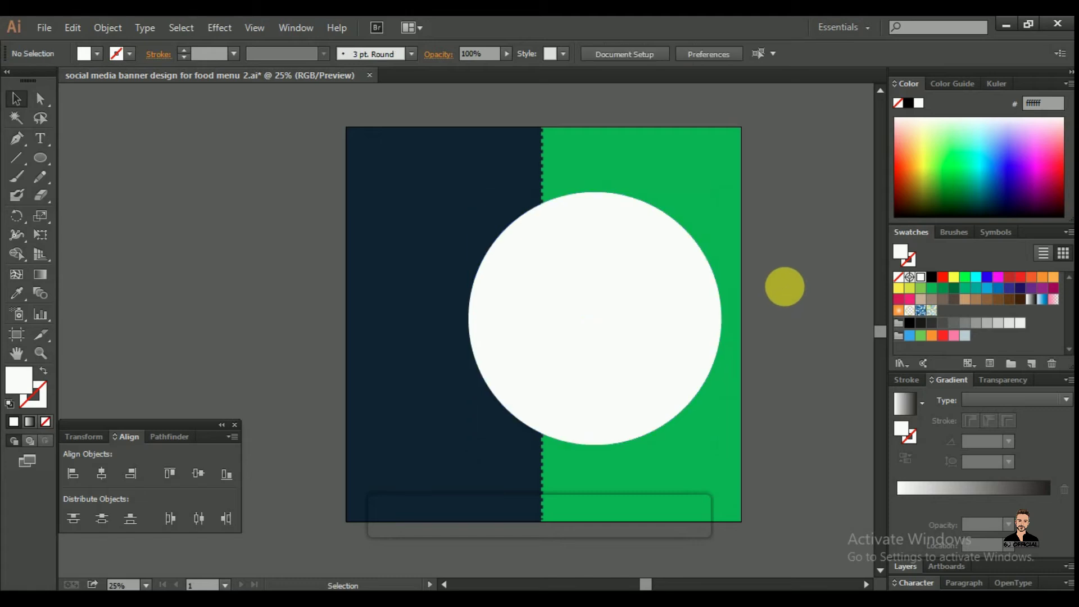
pyautogui.click(619, 291)
pyautogui.click(277, 286)
pyautogui.press('a')
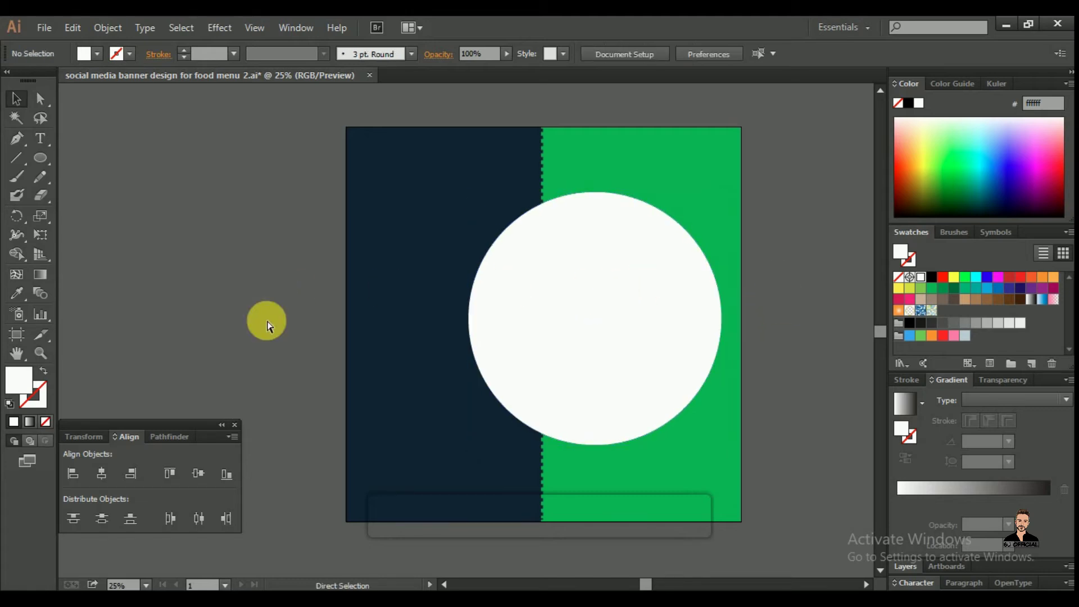
# - Paste the photo of the plated food and bring the white circle in front of it
pyautogui.hotkey('ctrl', 'v')
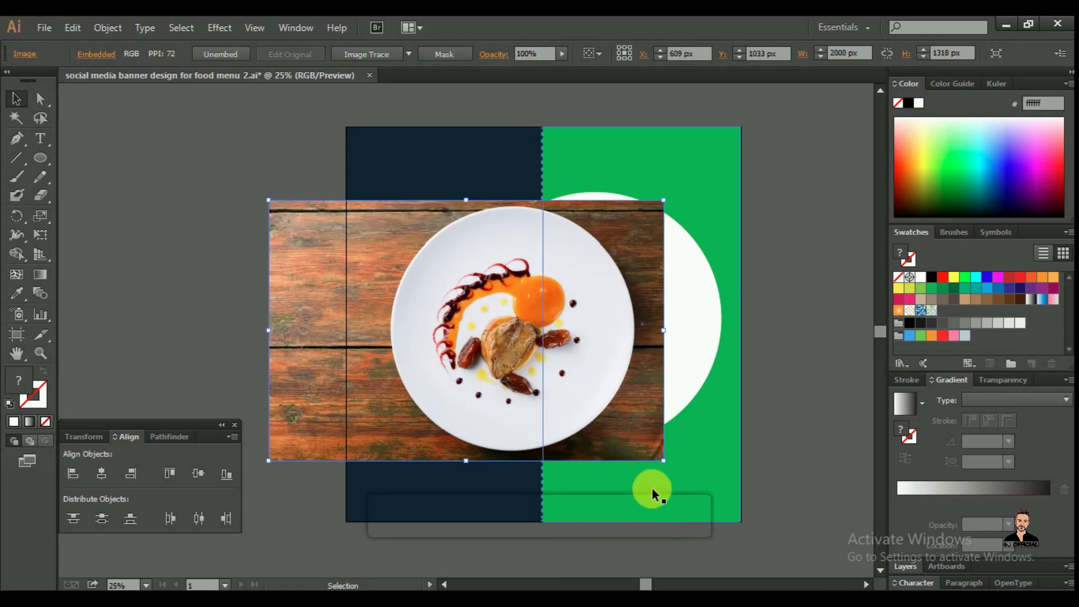
pyautogui.click(682, 360)
pyautogui.rightClick(683, 360)
pyautogui.moveTo(848, 331)
pyautogui.click(882, 330)
# - Enlarge the food photo to about 2288 × 1508 px and position its plate behind the white circle
pyautogui.click(400, 351)
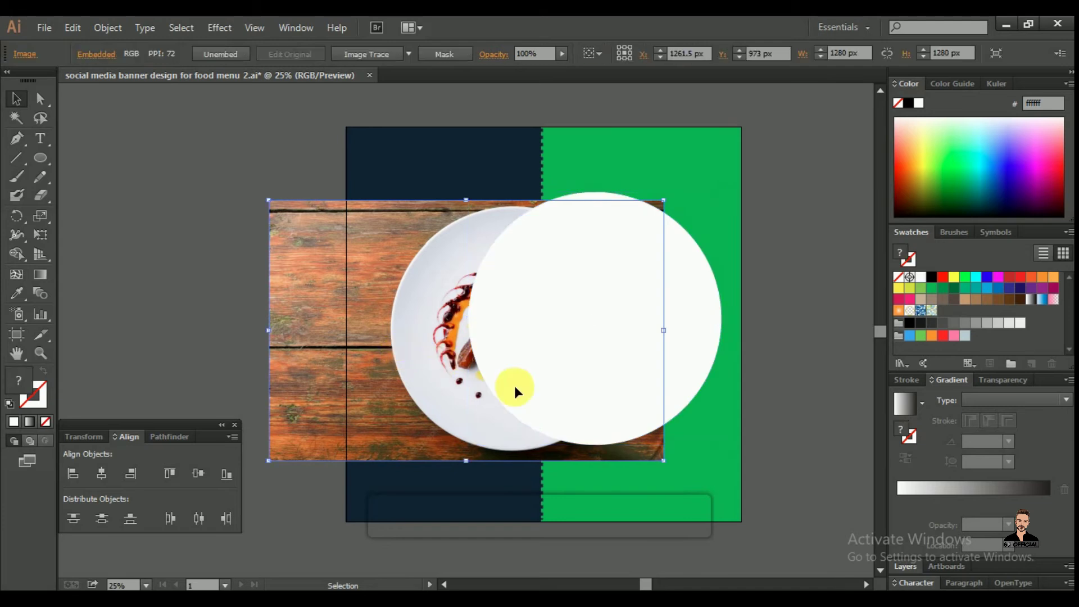
pyautogui.moveTo(668, 469); pyautogui.dragTo(692, 479)
pyautogui.moveTo(427, 374); pyautogui.dragTo(497, 374)
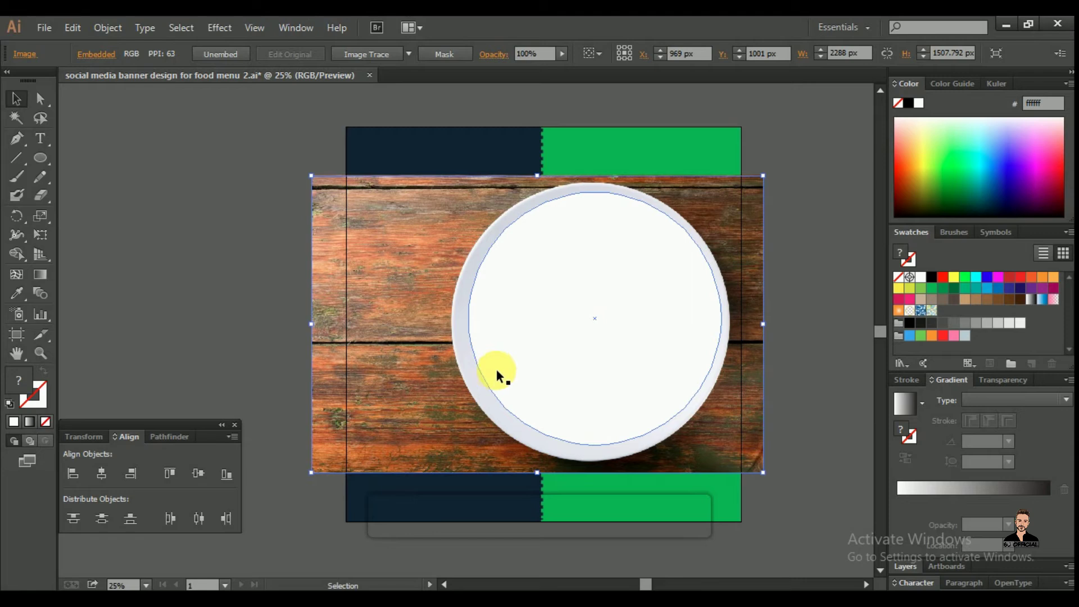
# - Make a clipping mask from the white circle and the food photo
pyautogui.click(536, 332)
pyautogui.keyDown('shift'); pyautogui.click(453, 327); pyautogui.keyUp('shift')
pyautogui.rightClick(433, 330)
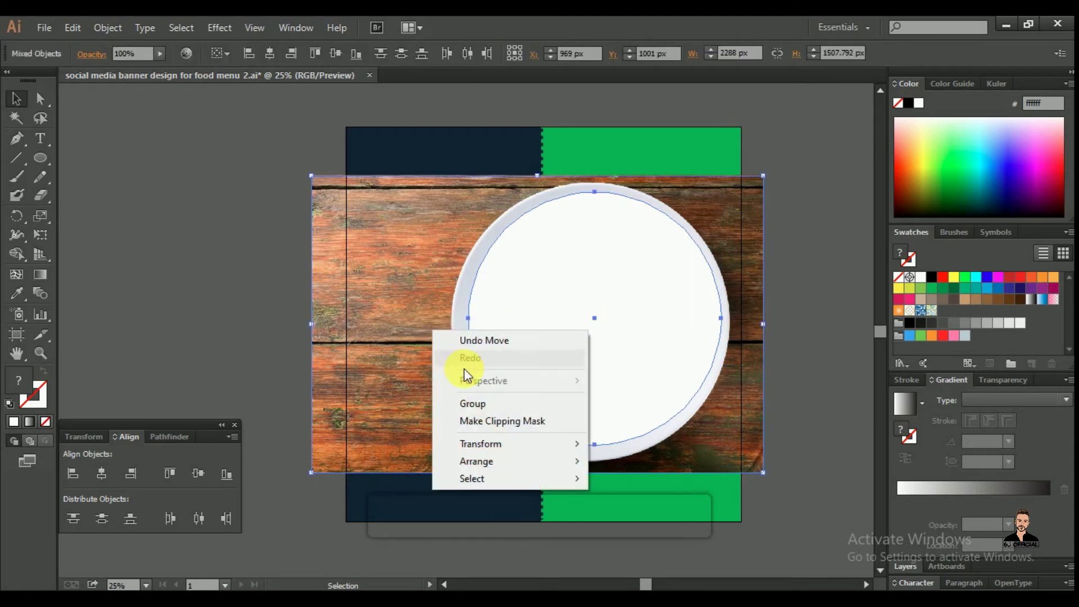
pyautogui.click(472, 422)
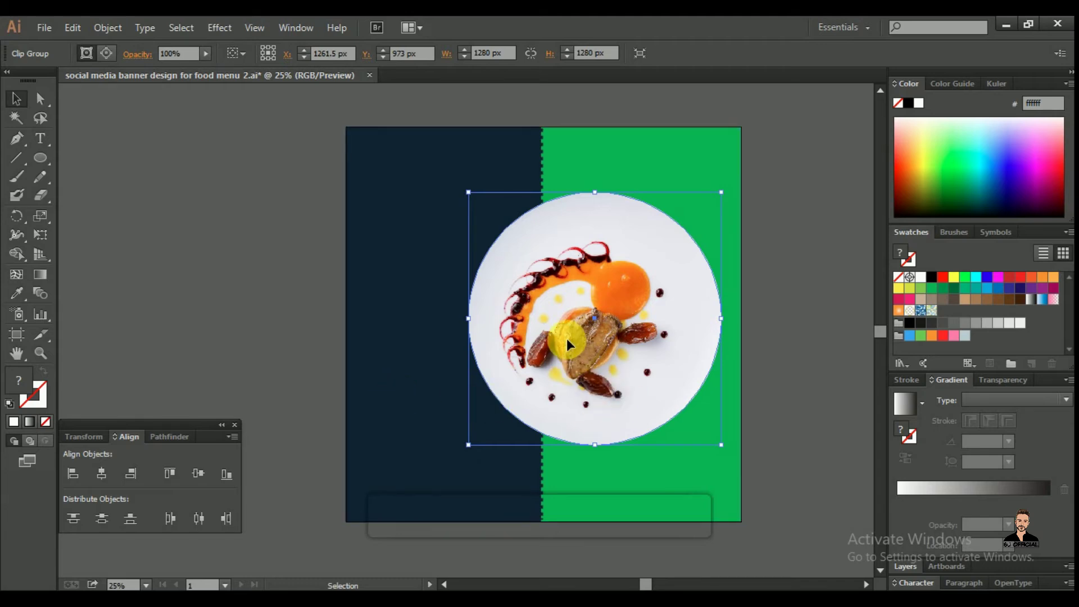
# - Isolate the clipping mask and scale the food photo down slightly inside the circle
pyautogui.rightClick(567, 339)
pyautogui.click(610, 413)
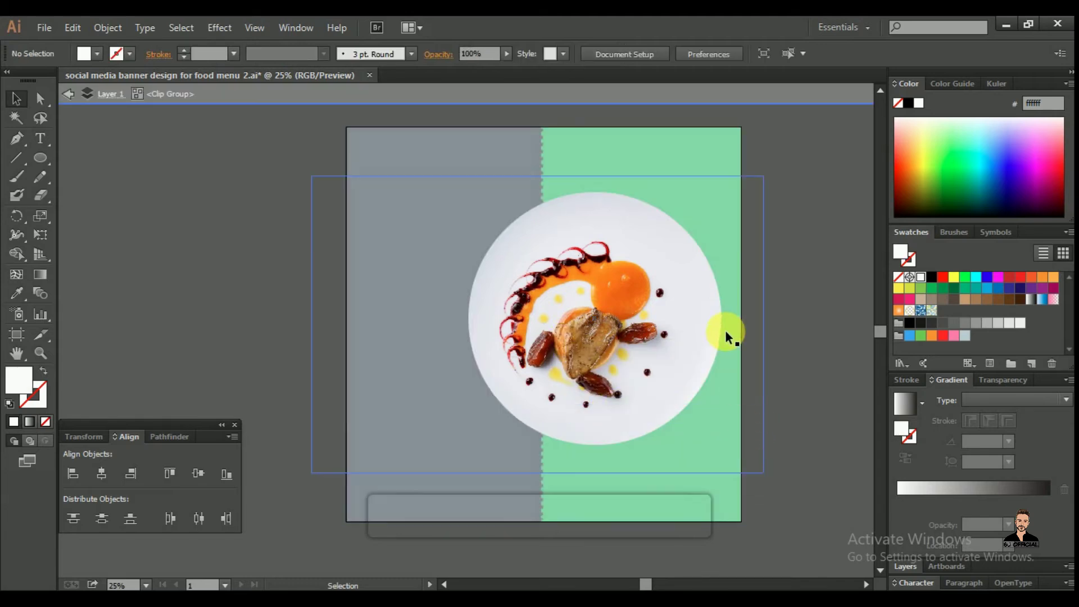
pyautogui.click(761, 470)
pyautogui.moveTo(762, 471); pyautogui.dragTo(754, 464)
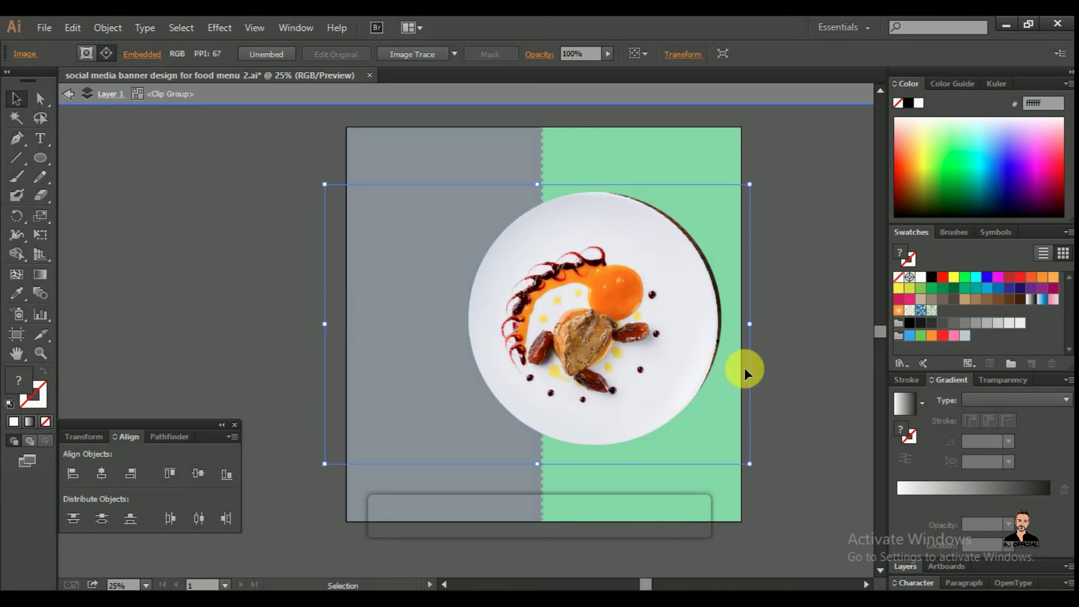
# - Nudge the photo to the right in small increments so the plate is centred within the circular mask
pyautogui.hotkey('shift', 'Right')
pyautogui.hotkey('shift', 'Right')
pyautogui.hotkey('shift', 'Right')
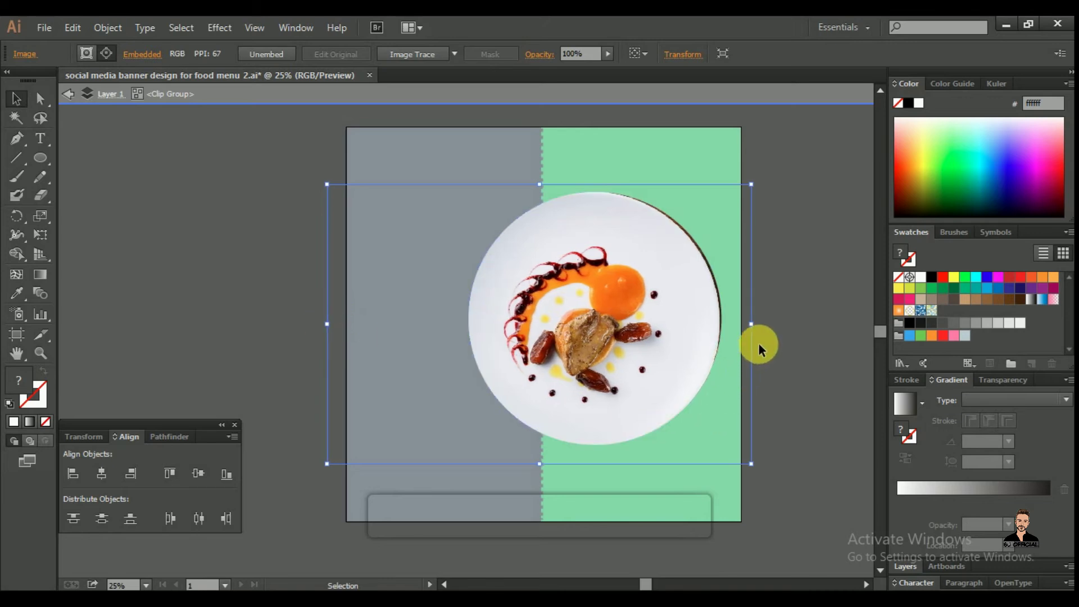
pyautogui.hotkey('shift', 'Right')
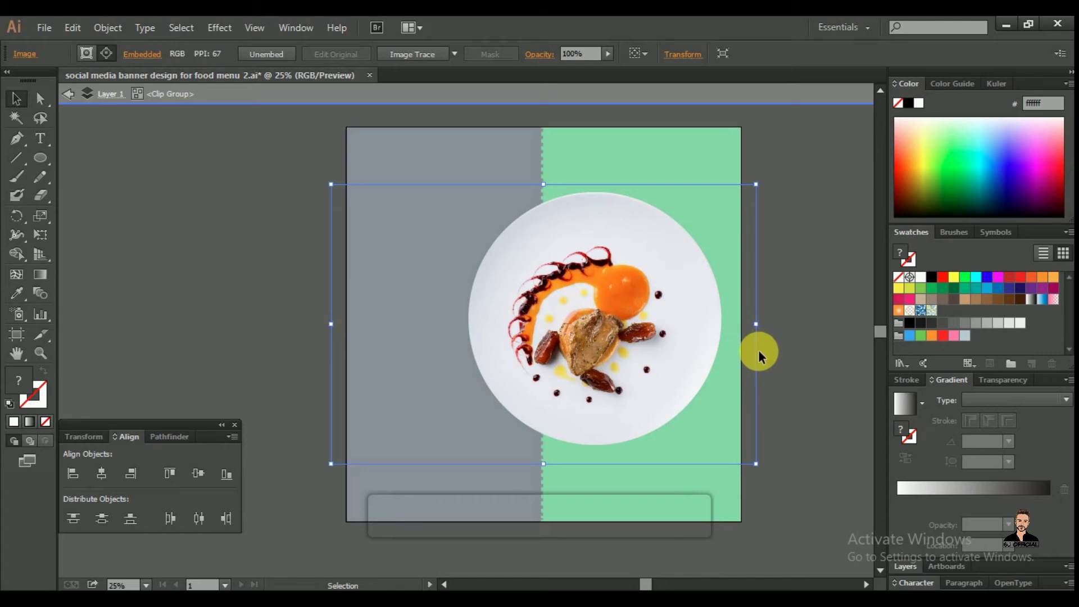
pyautogui.hotkey('shift', 'Right')
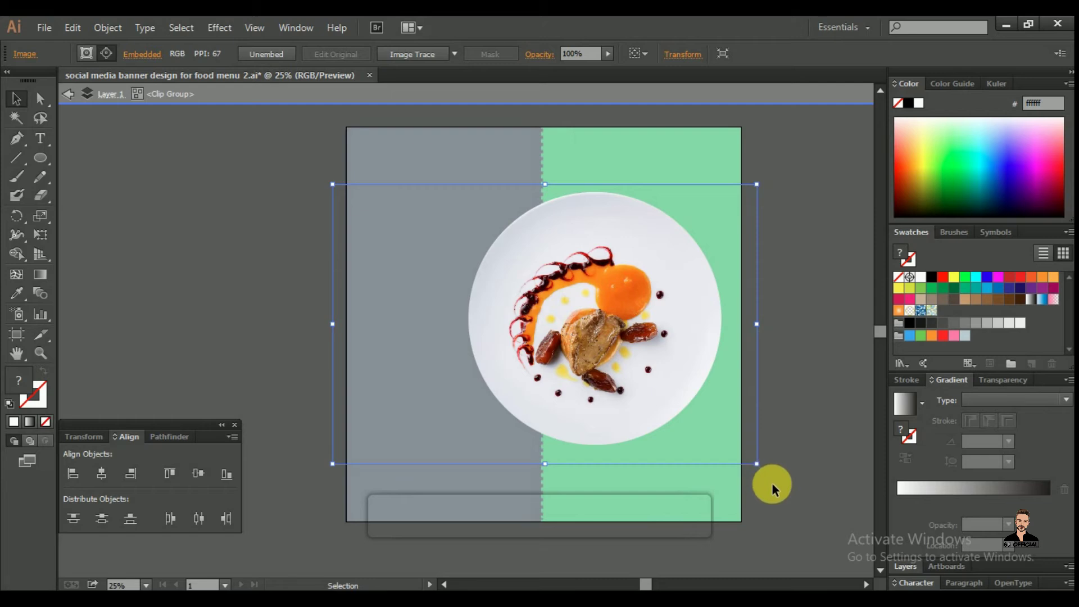
# - Shrink the photo further so the whole plate rim fits inside the mask, and leave isolation mode
pyautogui.moveTo(757, 465); pyautogui.dragTo(757, 462)
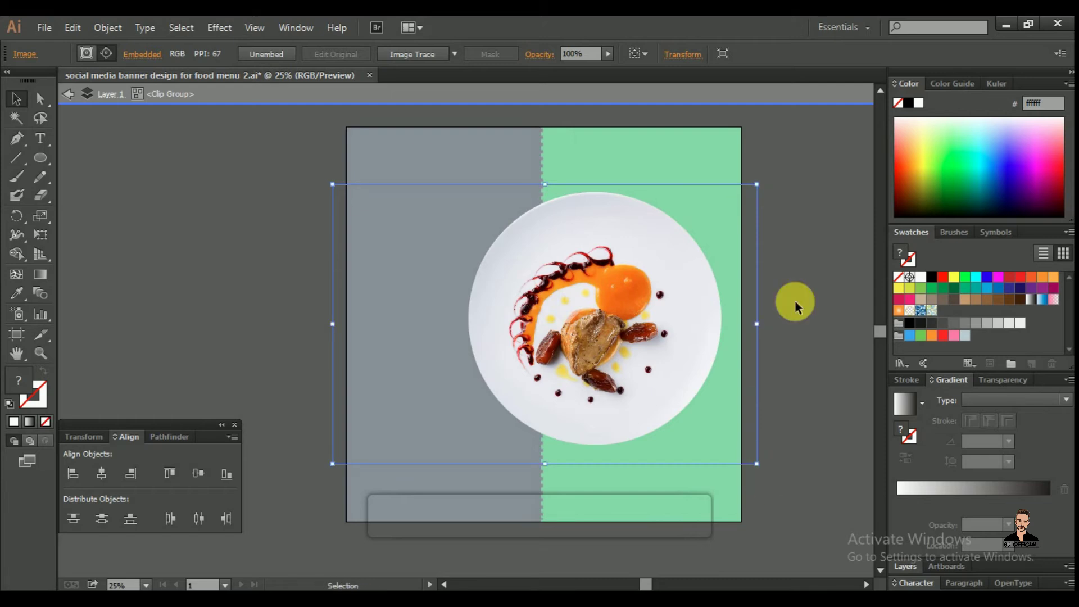
pyautogui.moveTo(757, 183); pyautogui.dragTo(752, 195)
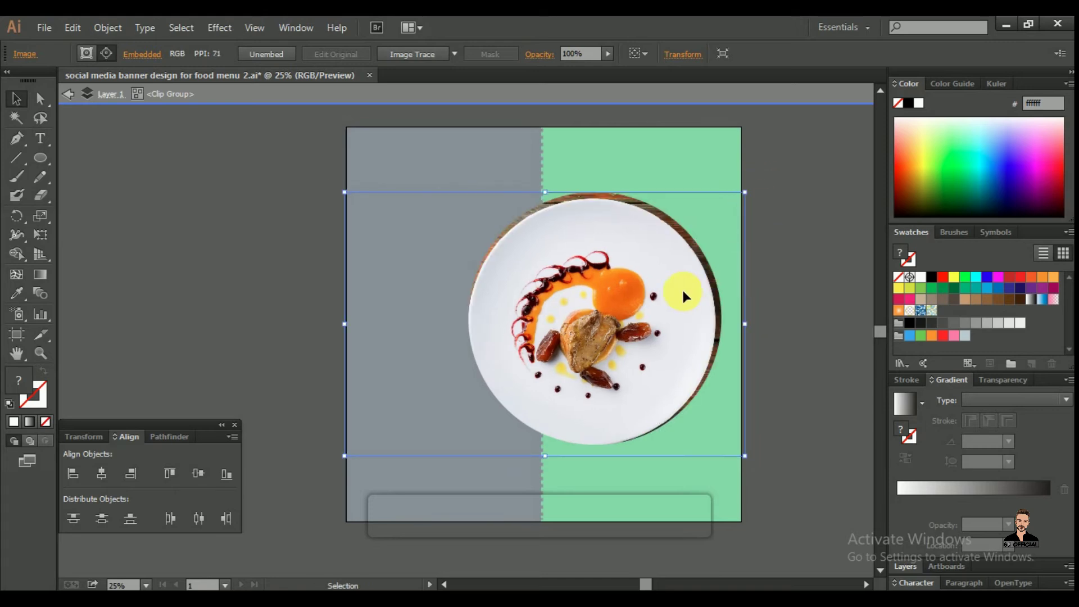
pyautogui.click(767, 264)
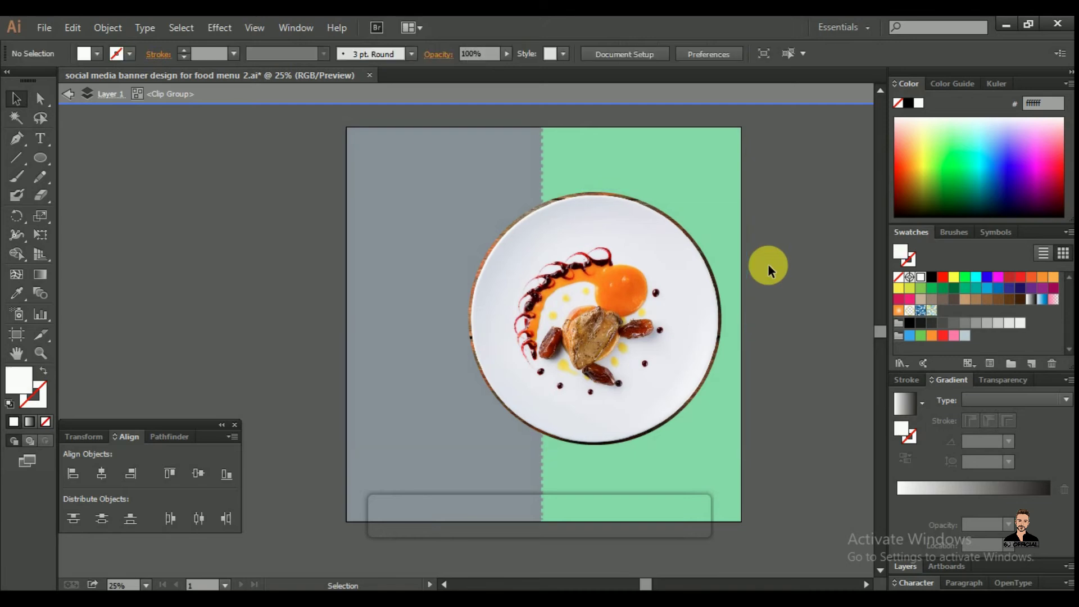
pyautogui.doubleClick(787, 261)
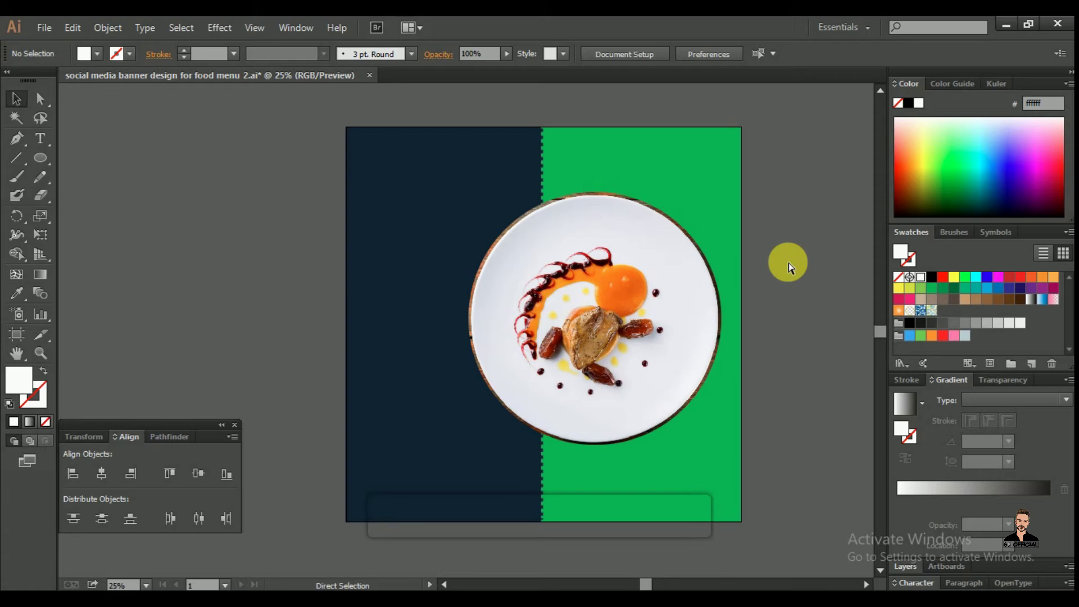
# - Isolate the clipping mask again, enlarge the photo slightly until the plate fills the circle, and leave isolation mode
pyautogui.hscroll(1, 765, 270)
pyautogui.rightClick(612, 289)
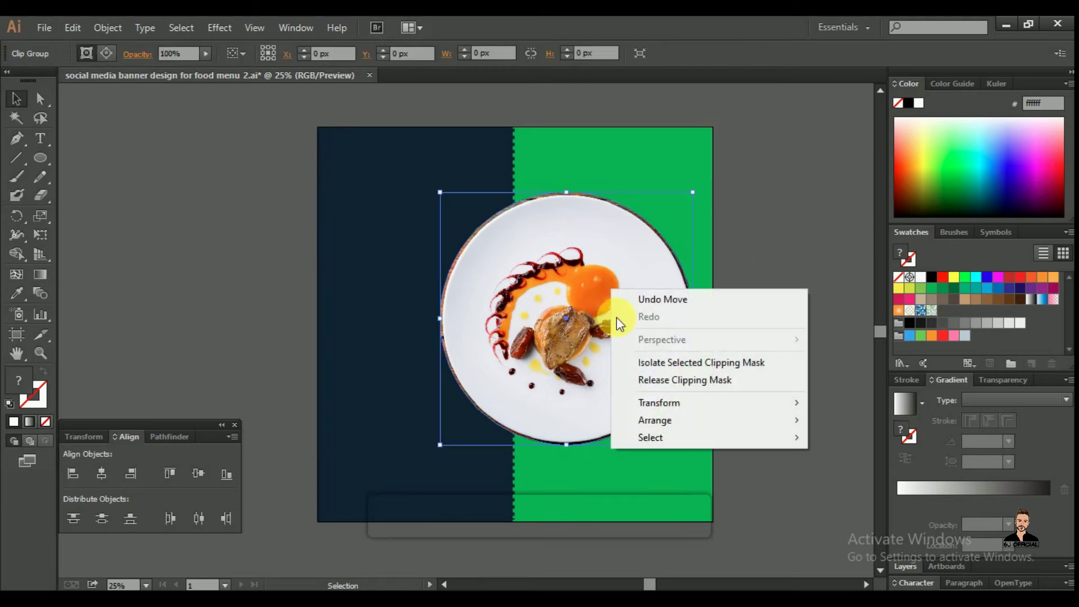
pyautogui.click(650, 362)
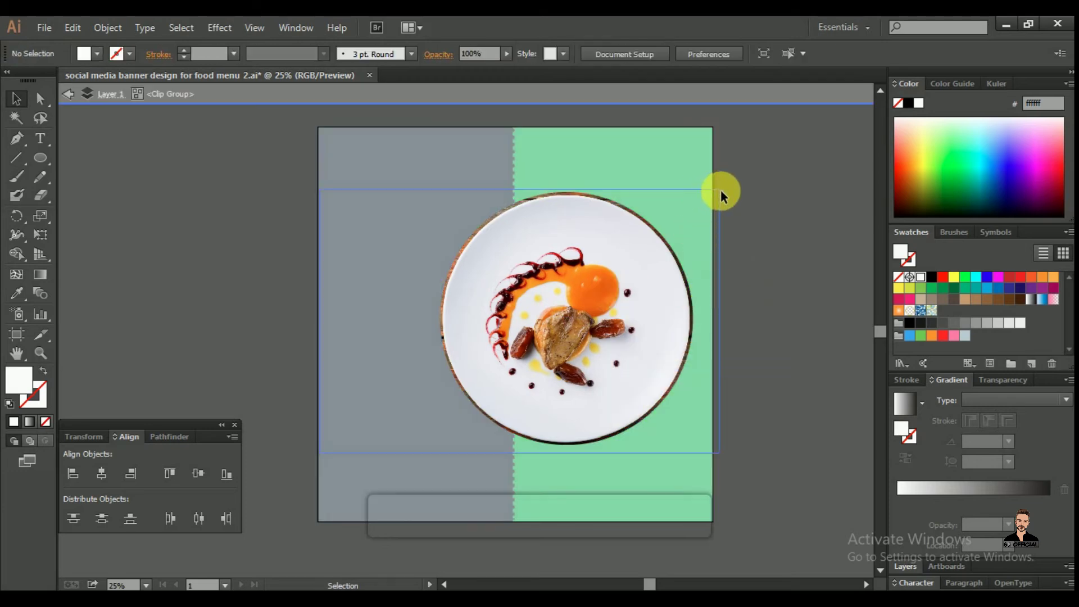
pyautogui.click(721, 190)
pyautogui.moveTo(720, 190); pyautogui.dragTo(725, 185)
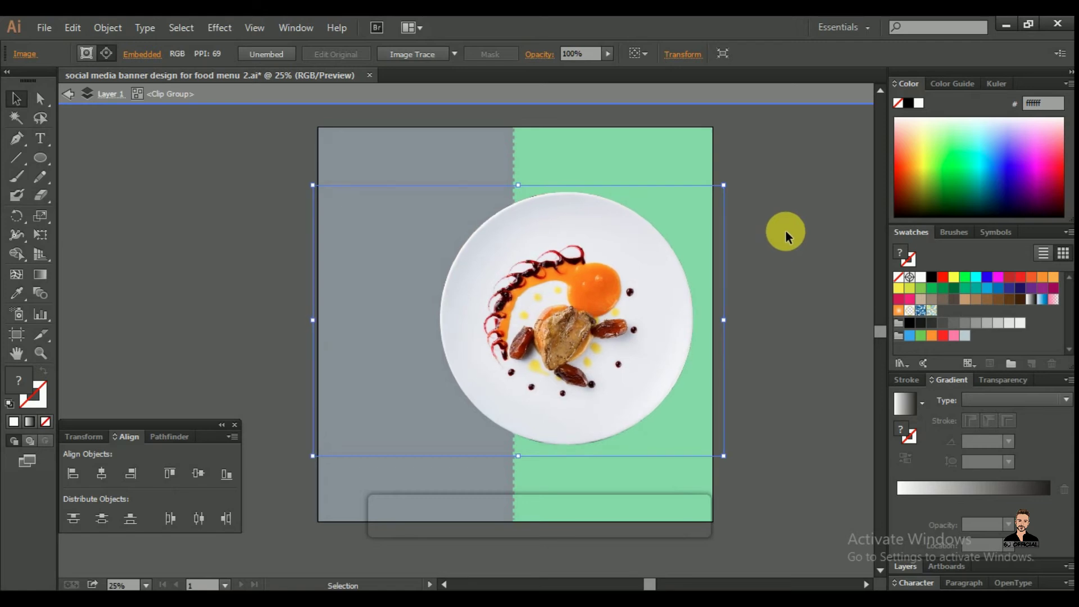
pyautogui.moveTo(724, 186); pyautogui.dragTo(734, 192)
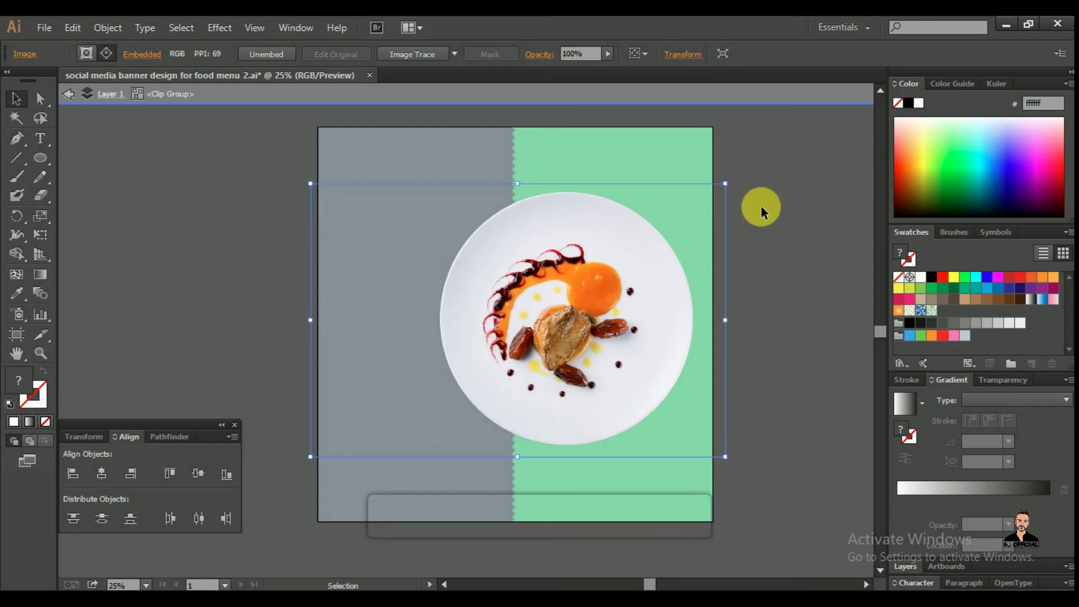
pyautogui.doubleClick(818, 227)
# - Draw a white circle from the plate's centre, matching the clipped plate's size and covering it
pyautogui.press('ctrl')
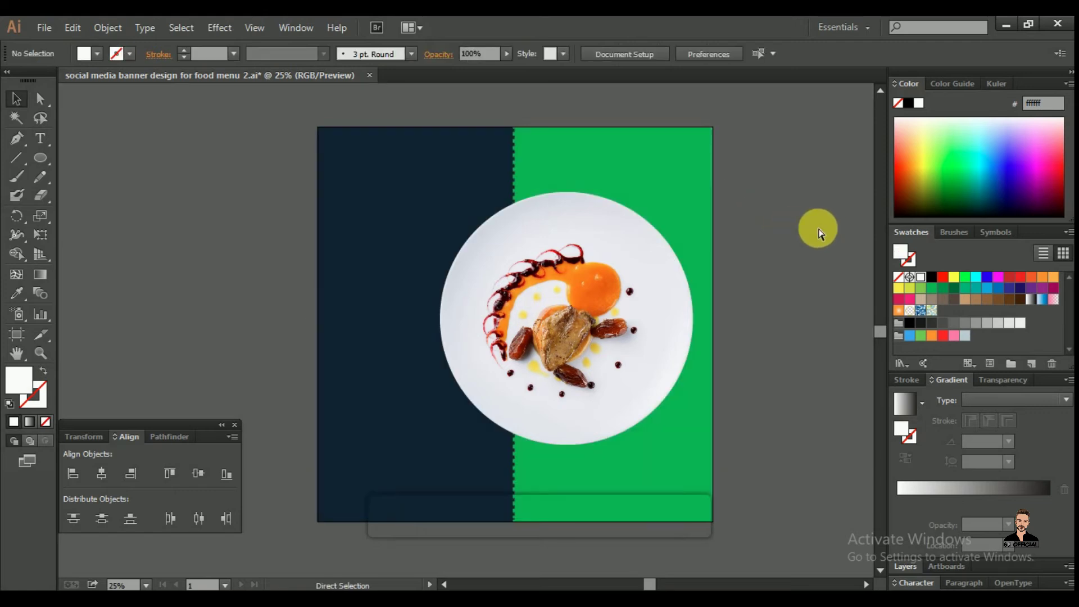
pyautogui.click(617, 293)
pyautogui.click(40, 159)
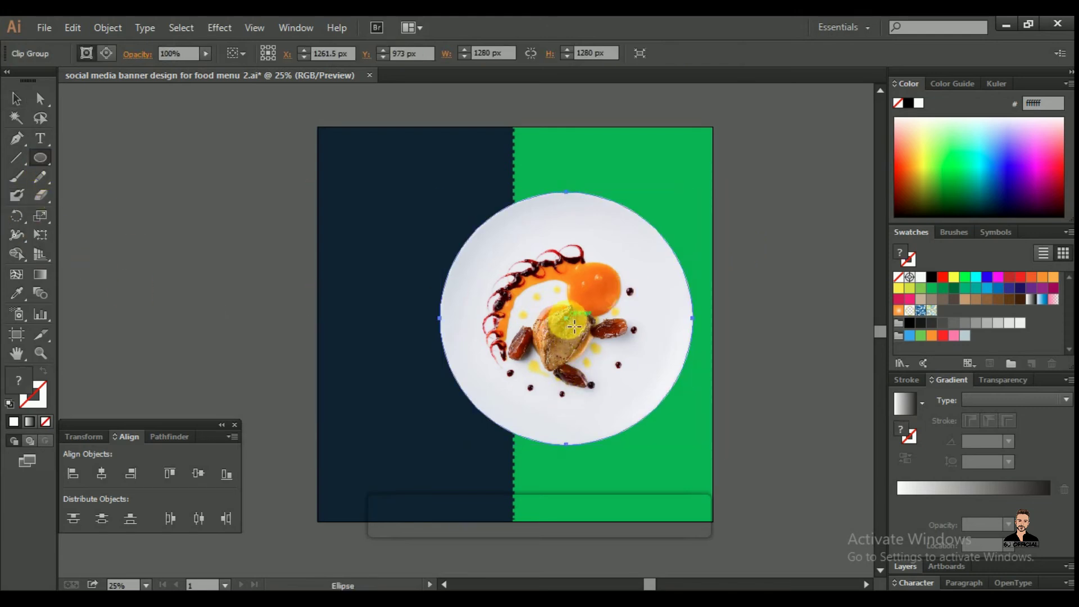
pyautogui.moveTo(573, 327); pyautogui.dragTo(679, 451)
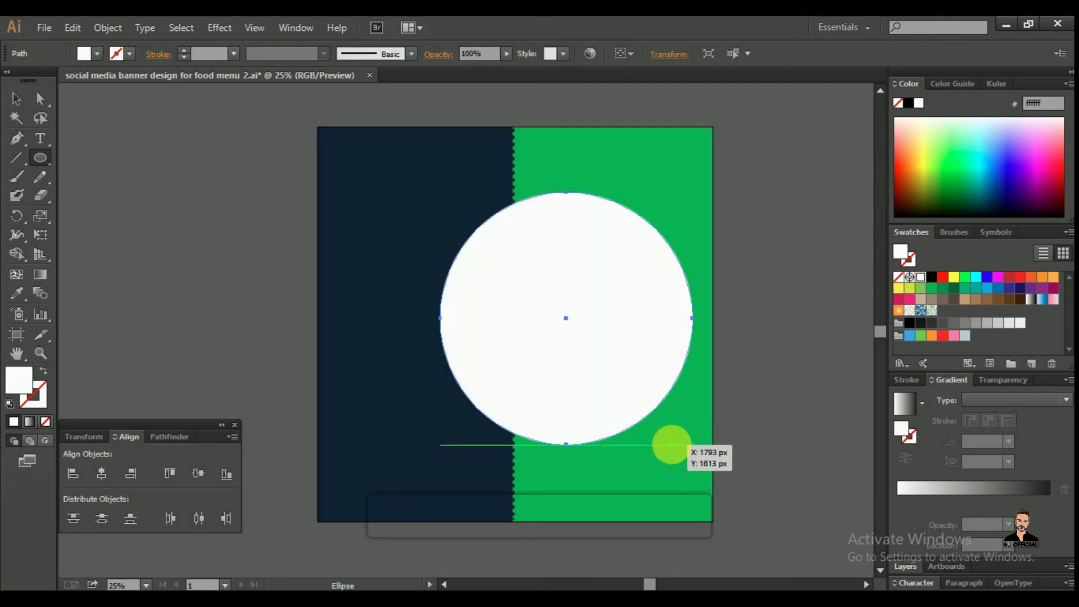
# - Fill the white circle with the White, Black gradient, set it to Radial and reverse it so black sits at the centre
pyautogui.click(16, 98)
pyautogui.click(114, 167)
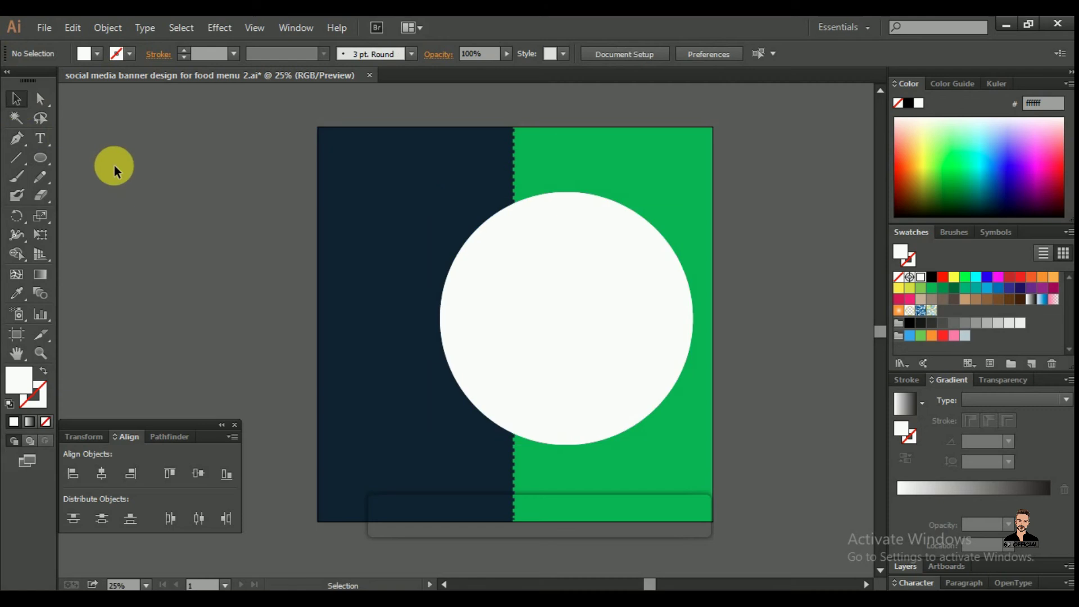
pyautogui.click(517, 311)
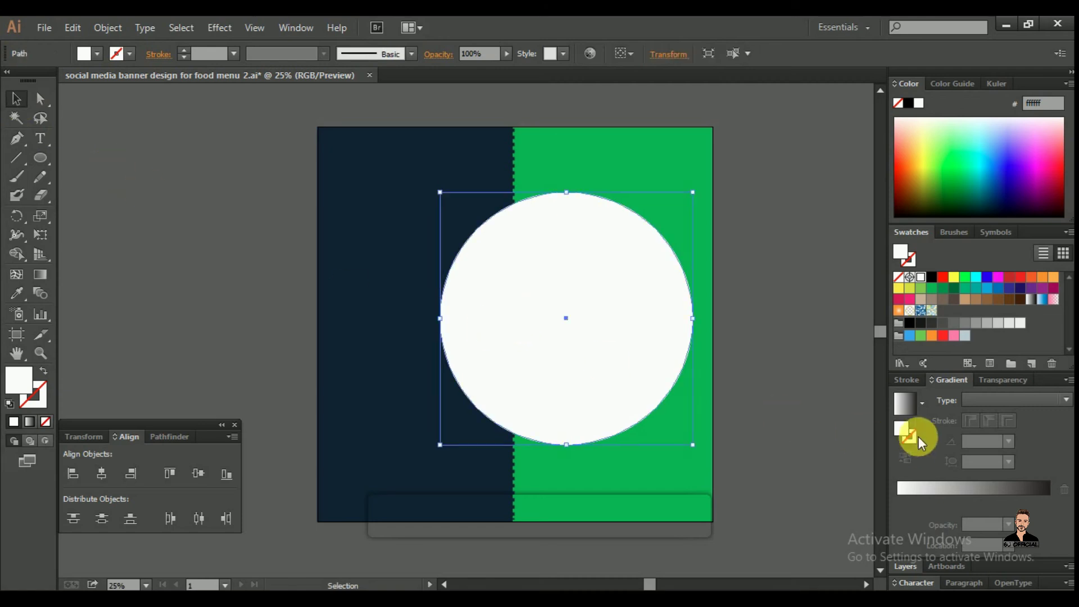
pyautogui.click(922, 403)
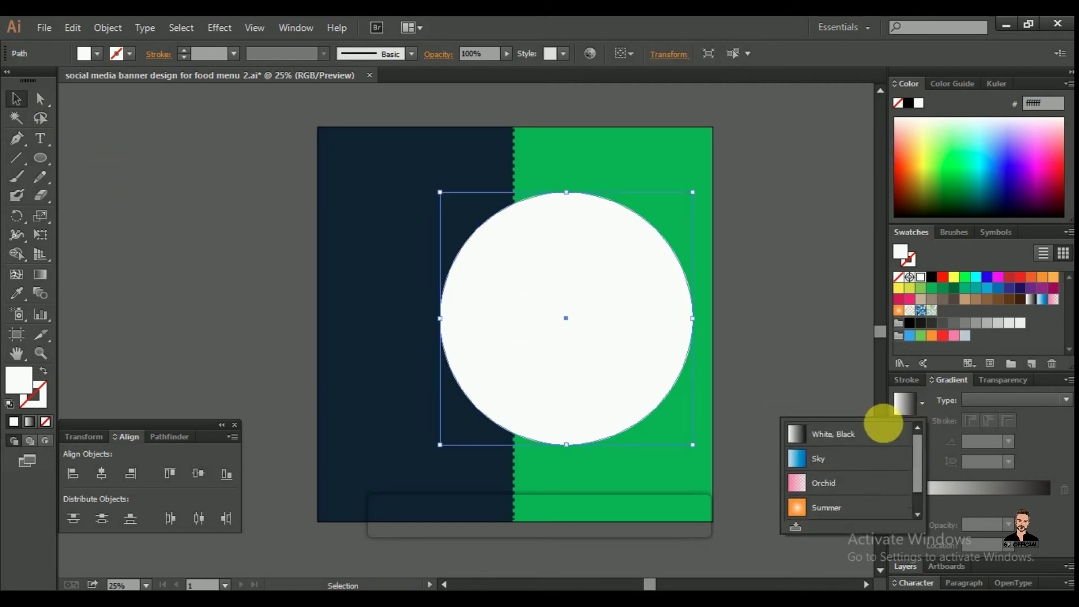
pyautogui.click(830, 432)
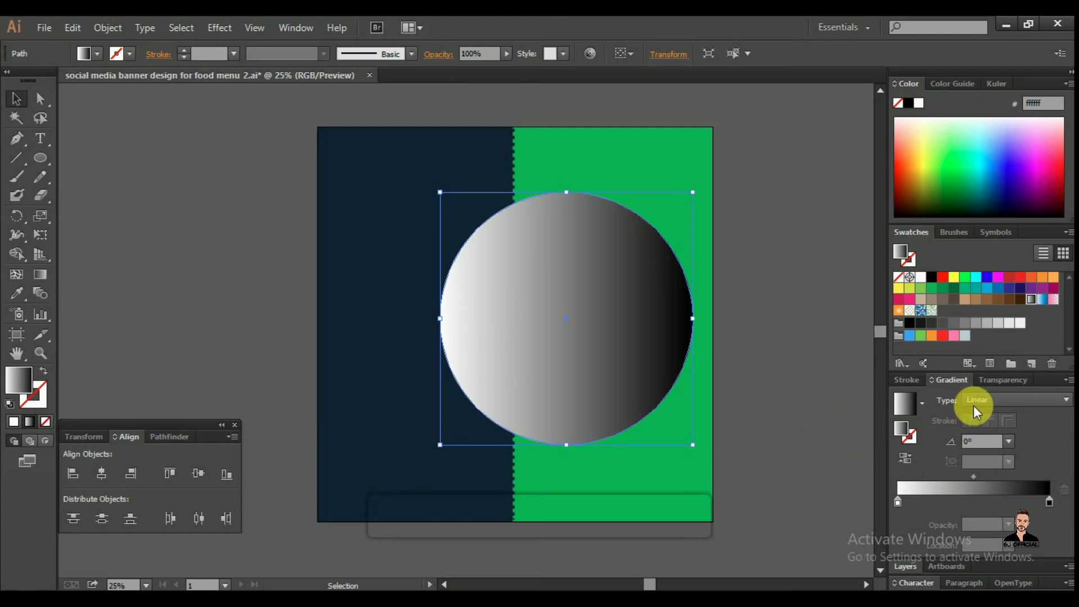
pyautogui.click(997, 397)
pyautogui.click(993, 428)
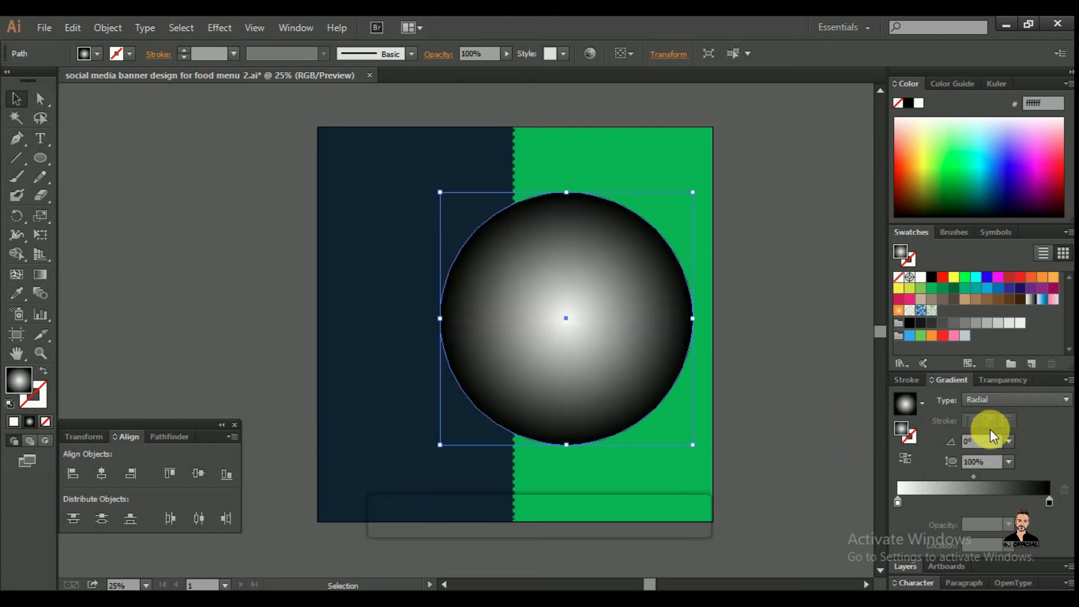
pyautogui.click(909, 458)
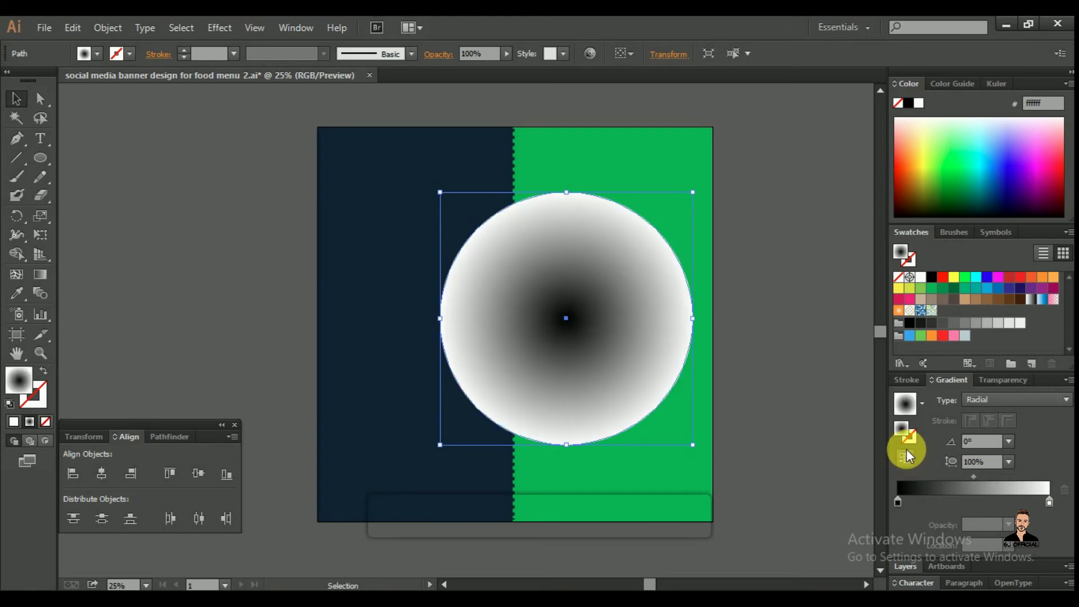
# - Shift the gradient circle down and slightly right of the plate, and bring the clipped plate photo to the front
pyautogui.moveTo(621, 278); pyautogui.dragTo(688, 303)
pyautogui.moveTo(574, 212); pyautogui.dragTo(723, 163)
pyautogui.hotkey('ctrl', 'z')
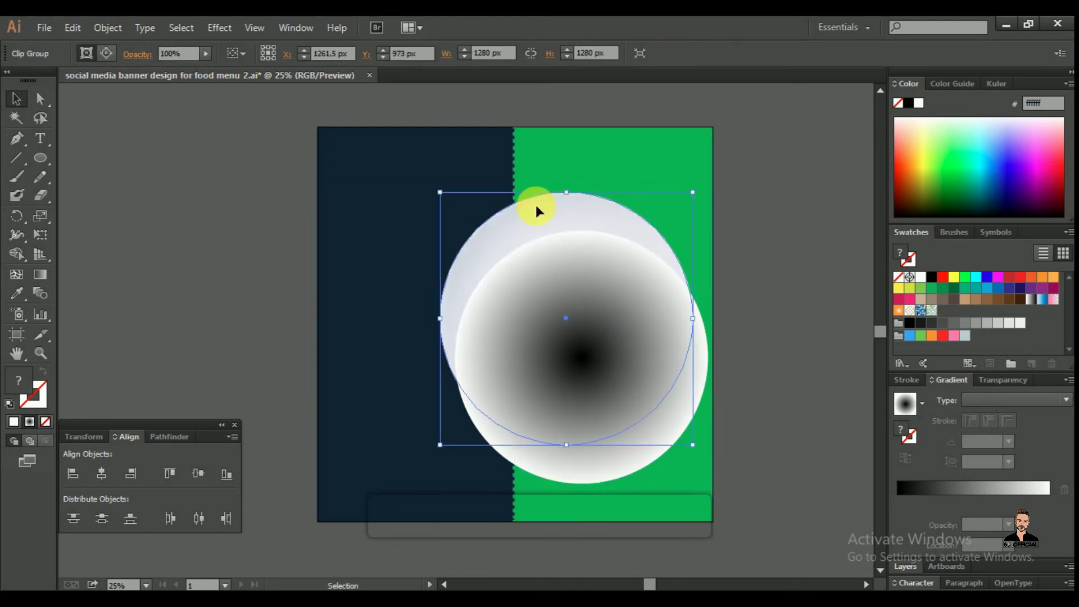
pyautogui.rightClick(535, 205)
pyautogui.moveTo(594, 335)
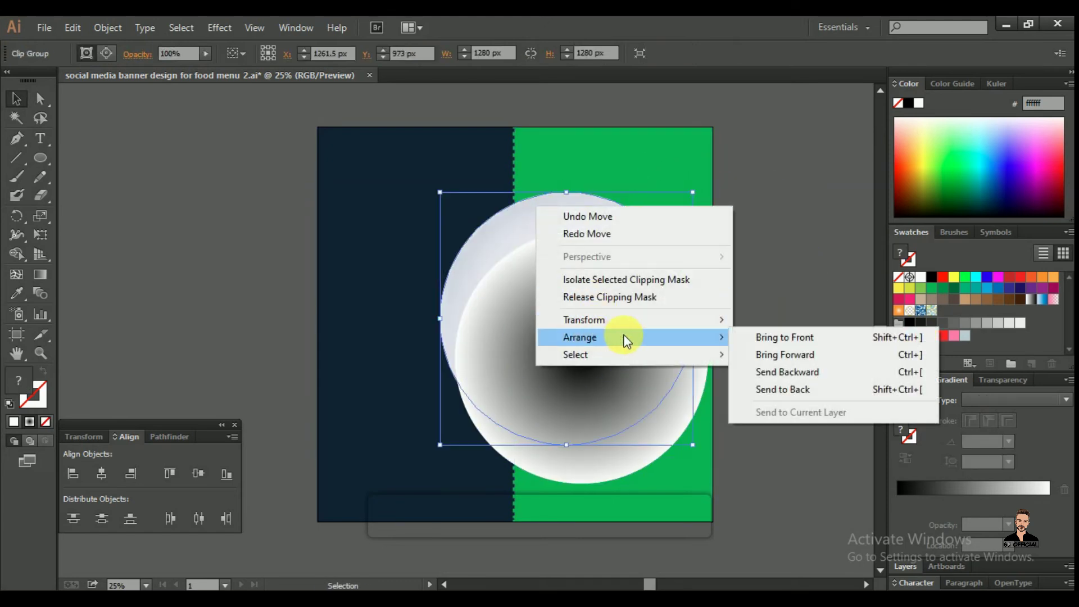
pyautogui.click(779, 336)
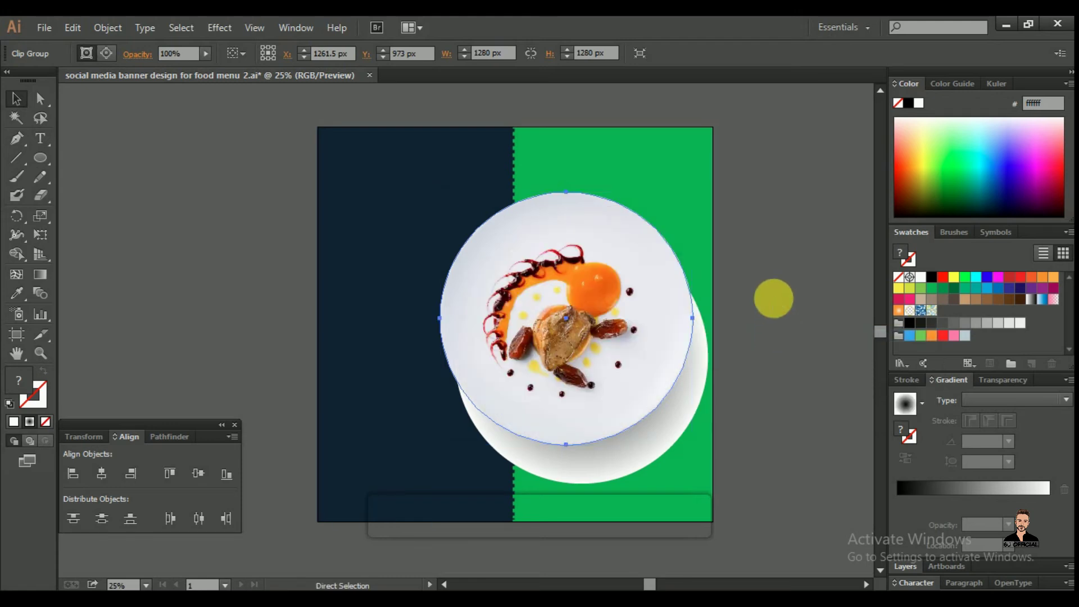
pyautogui.click(767, 305)
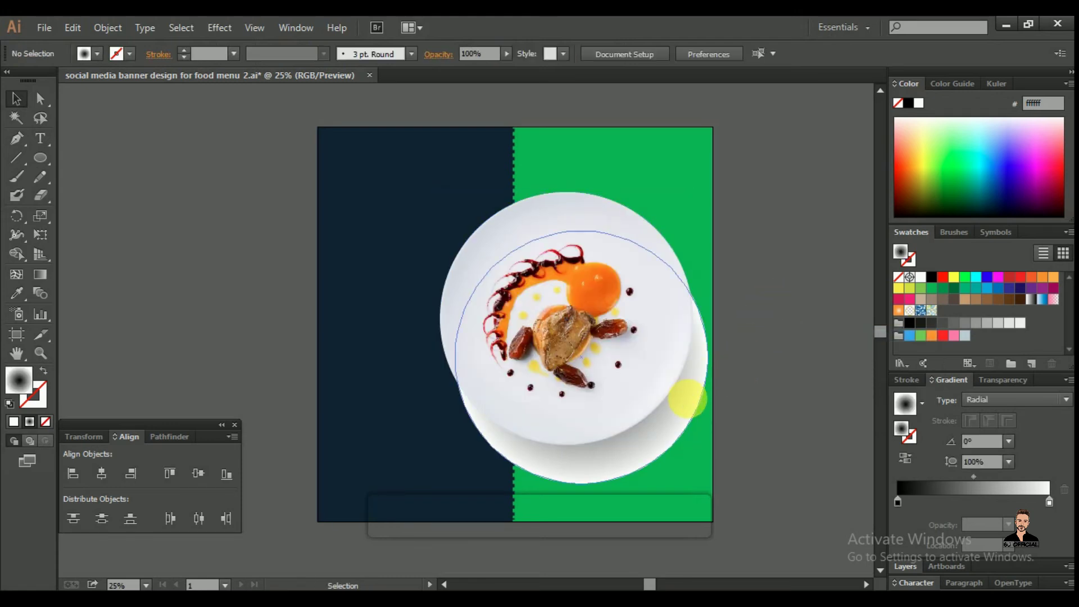
# - Enlarge the gradient circle from its centre behind the plate and set its blending mode to Multiply
pyautogui.click(689, 398)
pyautogui.moveTo(710, 487); pyautogui.dragTo(728, 504)
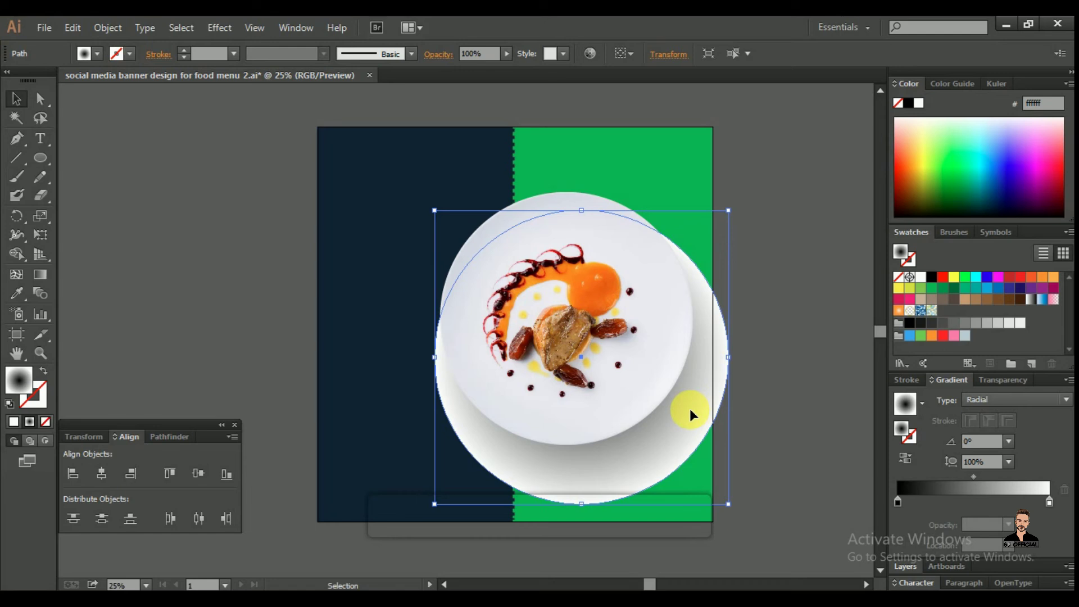
pyautogui.click(442, 55)
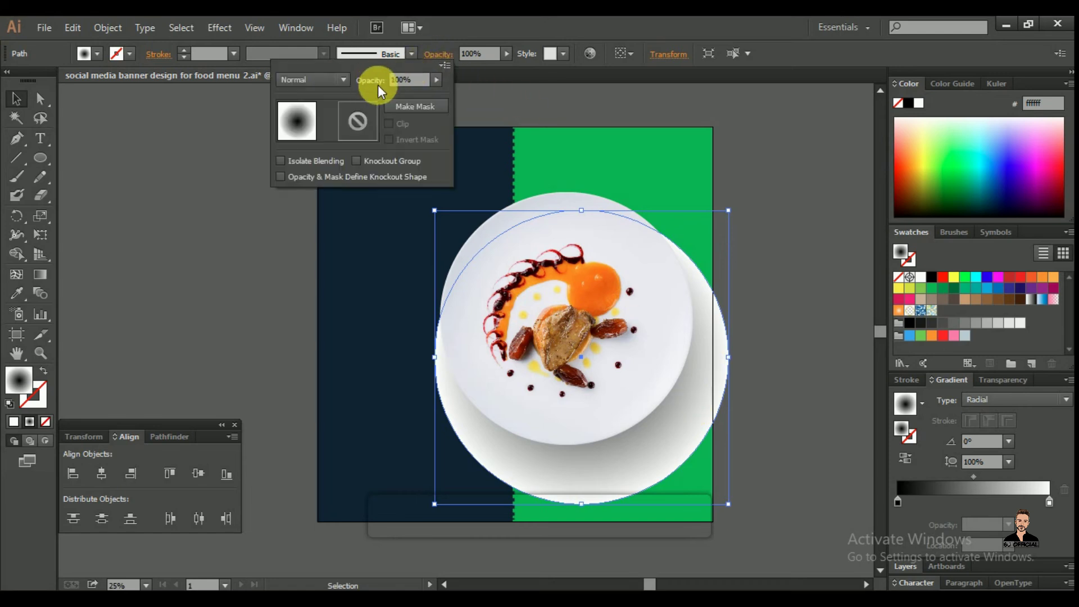
pyautogui.click(337, 77)
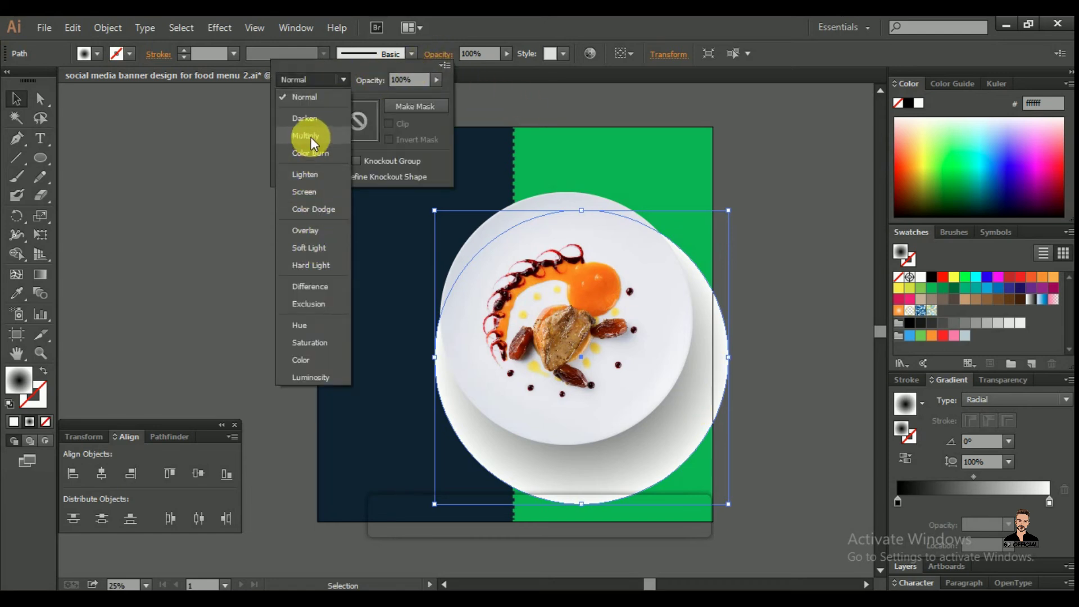
pyautogui.click(310, 136)
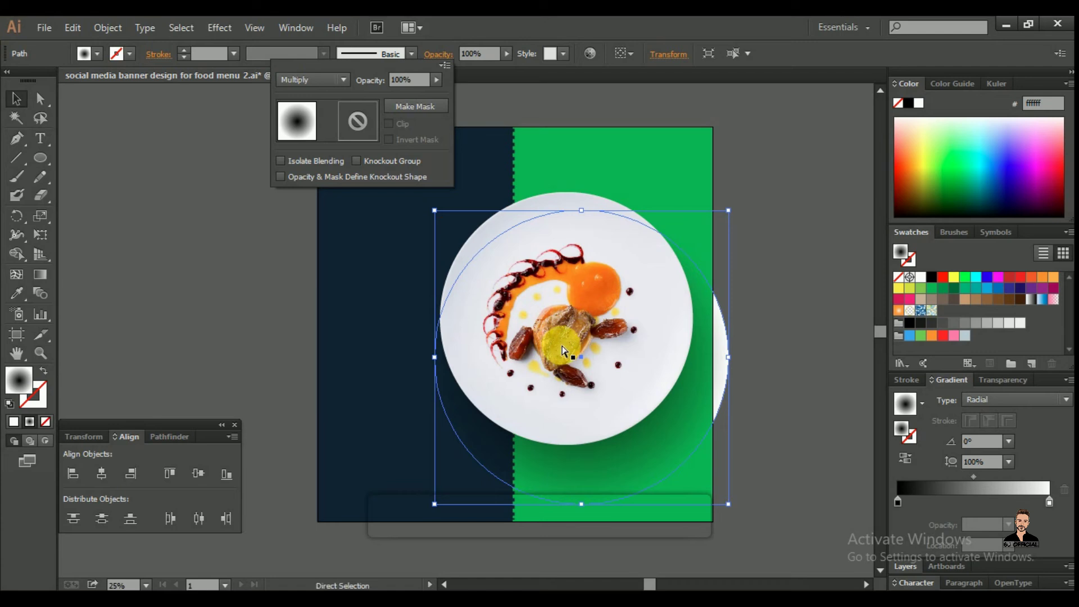
# - Move the shadow circle slightly up and to the left behind the plate
pyautogui.click(775, 343)
pyautogui.click(751, 371)
pyautogui.click(728, 360)
pyautogui.moveTo(726, 370); pyautogui.dragTo(724, 358)
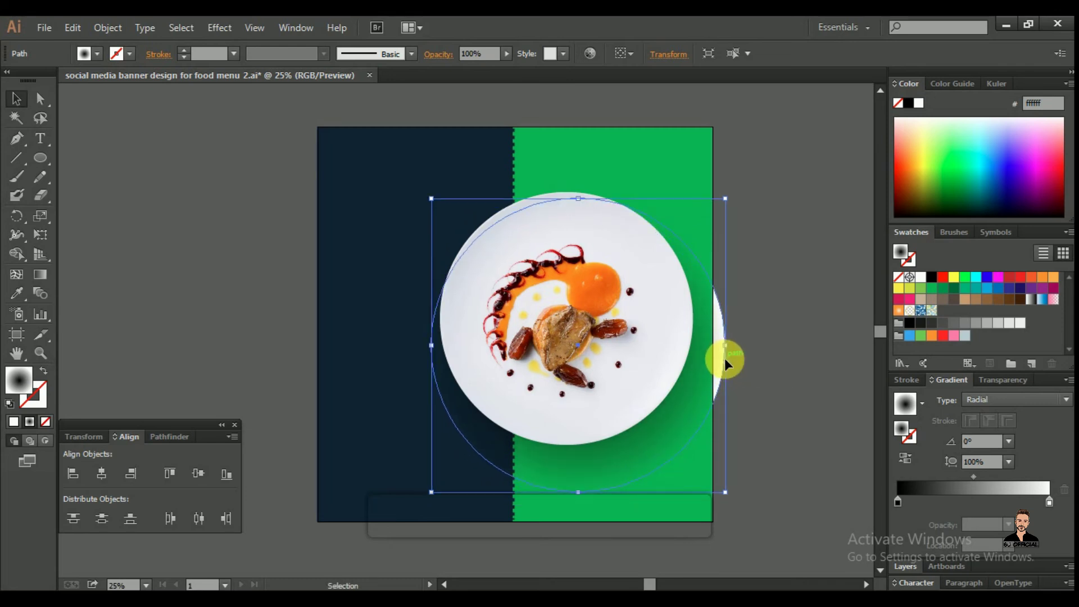
pyautogui.click(790, 342)
# - Draw a concentric ring about 1400 px wide around the plate, with no fill and a white 3 pt stroke
pyautogui.click(603, 333)
pyautogui.click(43, 158)
pyautogui.moveTo(574, 325); pyautogui.dragTo(703, 457)
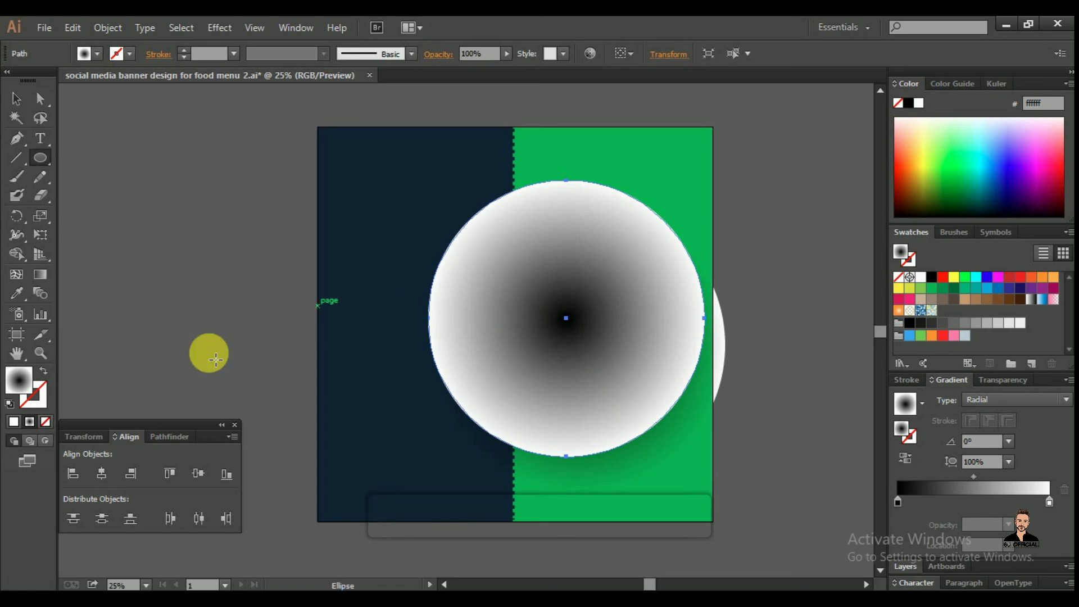
pyautogui.click(46, 421)
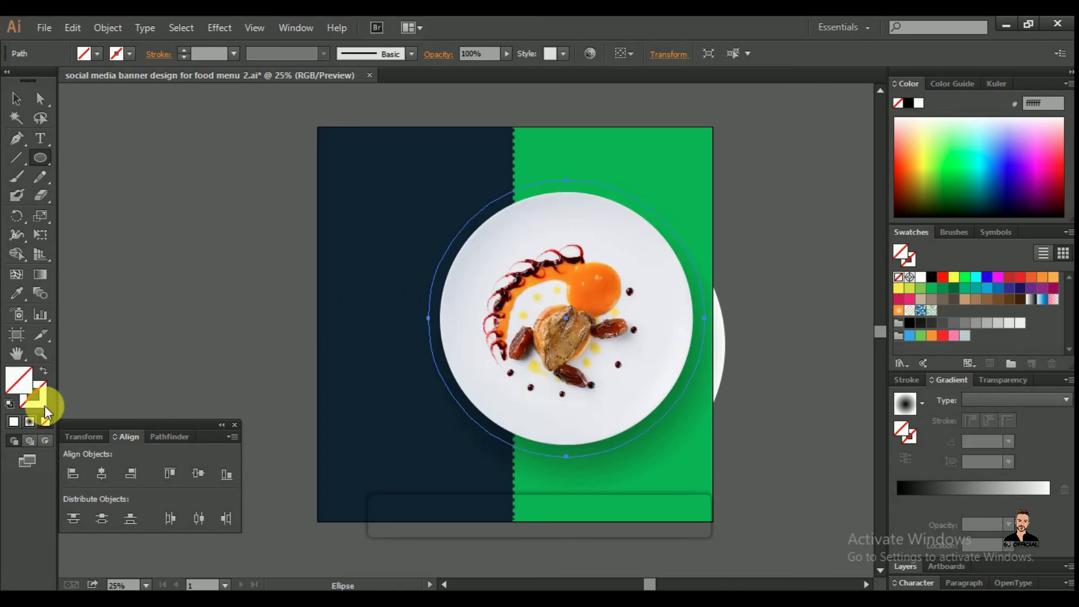
pyautogui.click(34, 400)
pyautogui.click(13, 421)
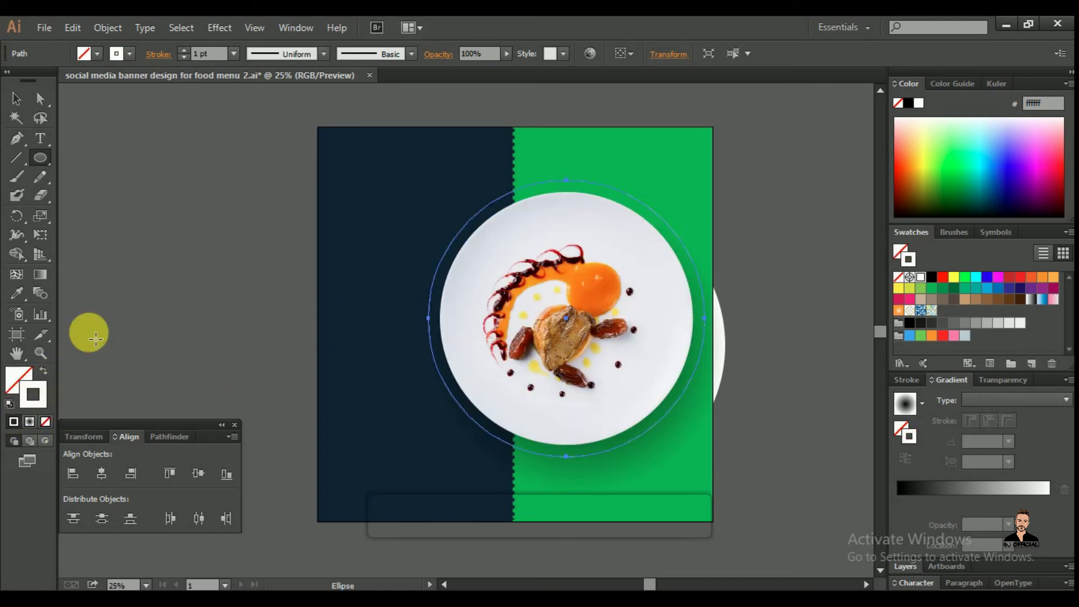
pyautogui.click(16, 99)
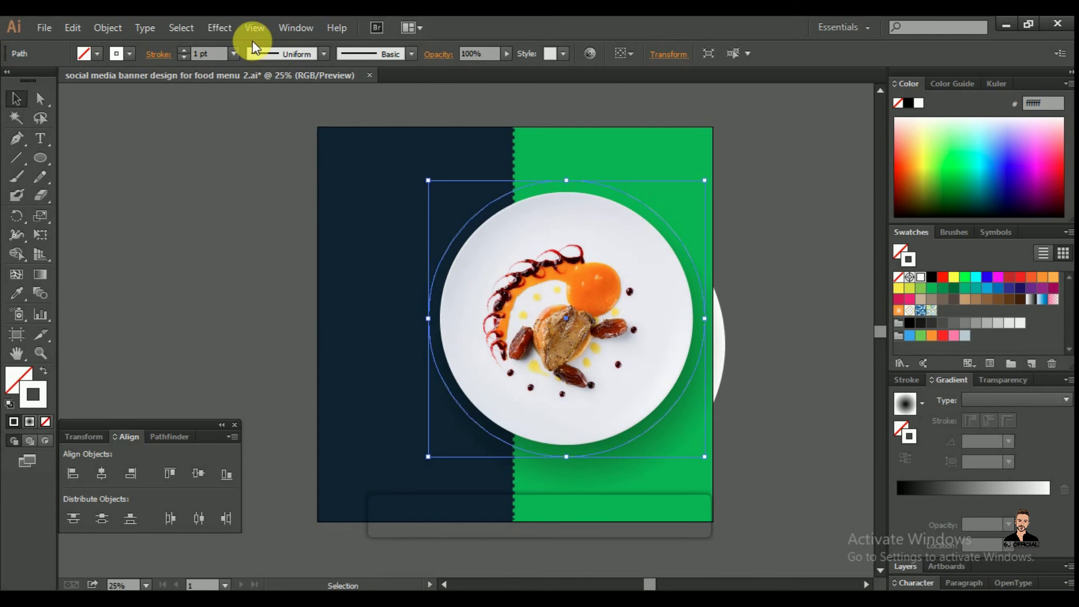
pyautogui.click(184, 50)
pyautogui.click(184, 50)
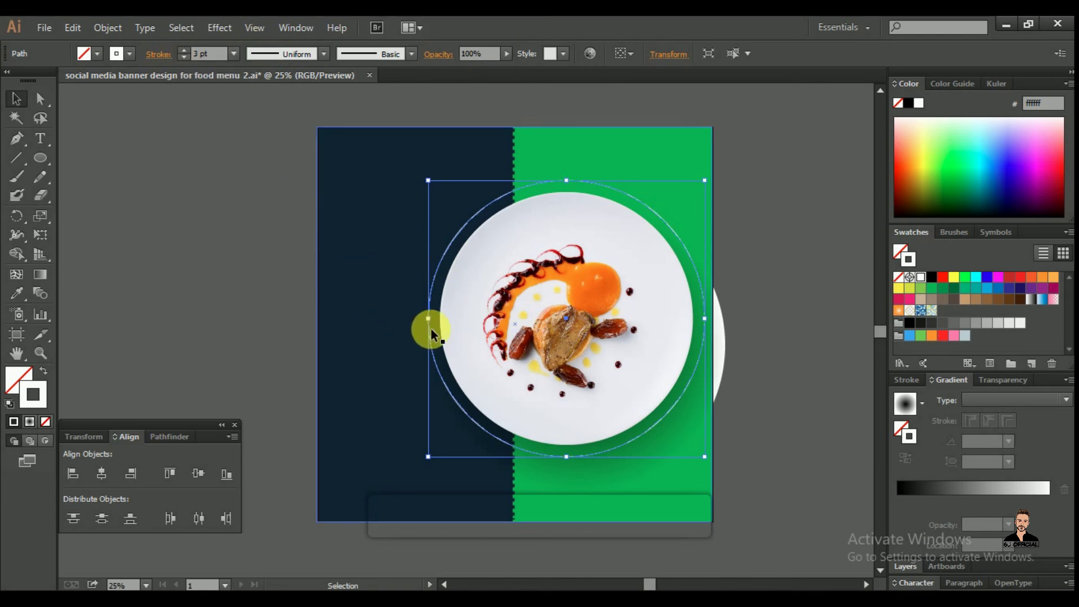
# - Scale the ring and the plate photo up together from their centre to about 1464 px wide
pyautogui.keyDown('shift'); pyautogui.click(458, 331); pyautogui.keyUp('shift')
pyautogui.moveTo(705, 181); pyautogui.dragTo(721, 181)
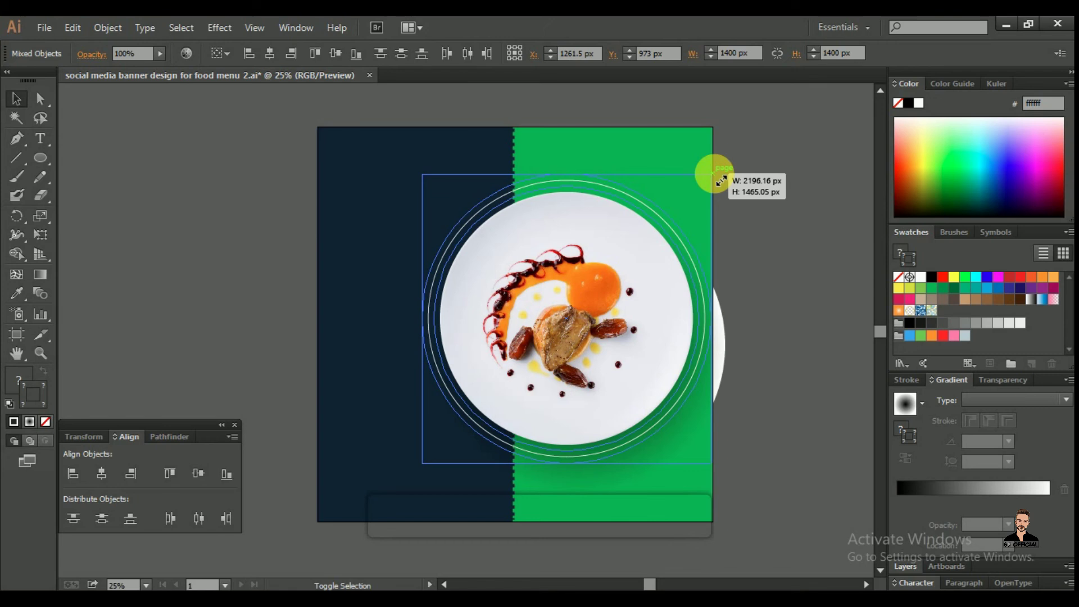
pyautogui.moveTo(721, 181); pyautogui.dragTo(723, 180)
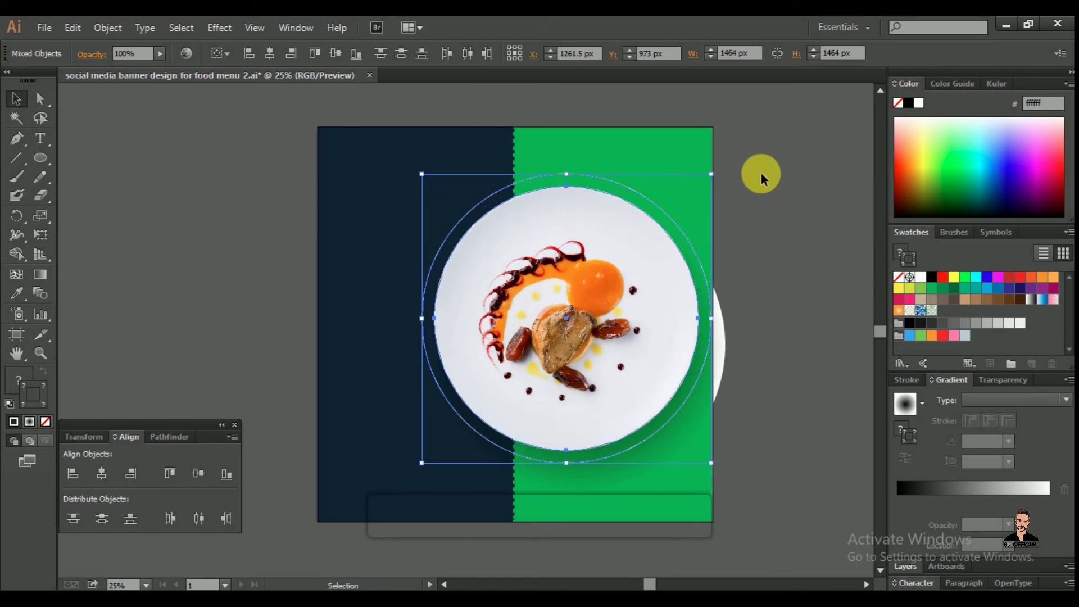
# - Nudge the plate and ring left and slightly down to X 1217.5 px, Y 994 px, and save the document
pyautogui.press('Left')
pyautogui.press('Left')
pyautogui.press('Left')
pyautogui.hotkey('shift', 'Left')
pyautogui.hotkey('shift', 'Left')
pyautogui.hotkey('shift', 'Left')
pyautogui.hotkey('shift', 'Left')
pyautogui.press('Left')
pyautogui.press('Left')
pyautogui.press('Down')
pyautogui.hotkey('shift', 'Down')
pyautogui.hotkey('shift', 'Down')
pyautogui.press('Left')
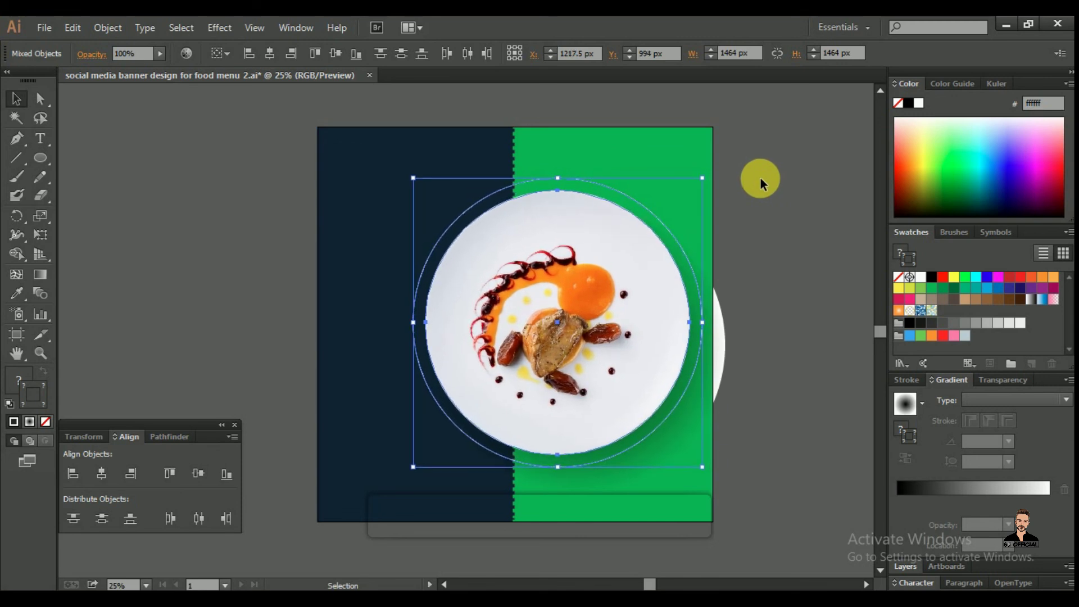
pyautogui.hotkey('ctrl', 's')
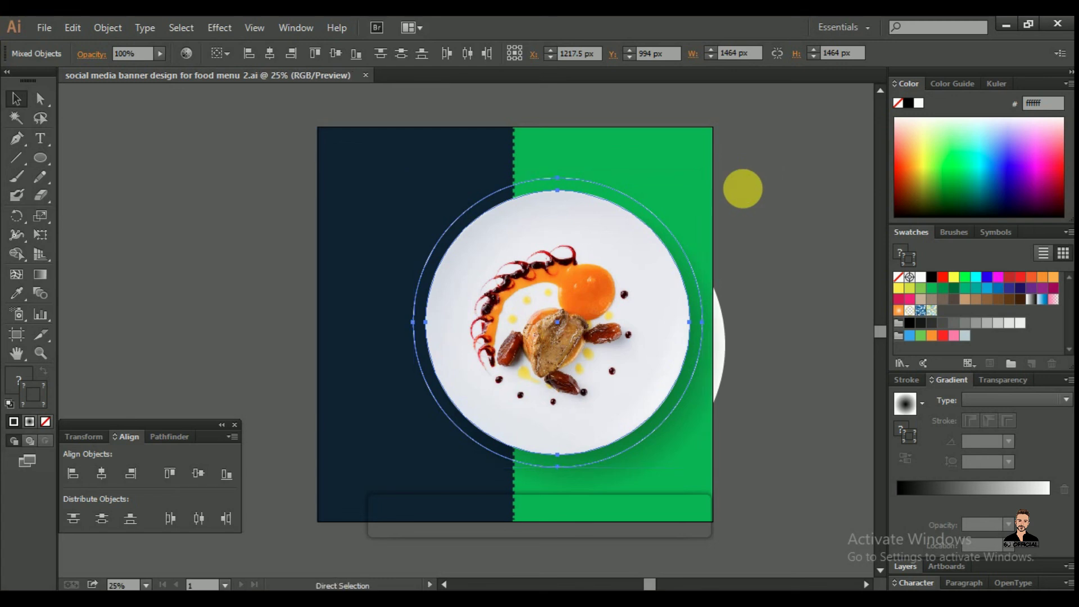
# - Move the shadow circle slightly down and to the left to follow the repositioned plate
pyautogui.click(743, 187)
pyautogui.moveTo(726, 346); pyautogui.dragTo(727, 355)
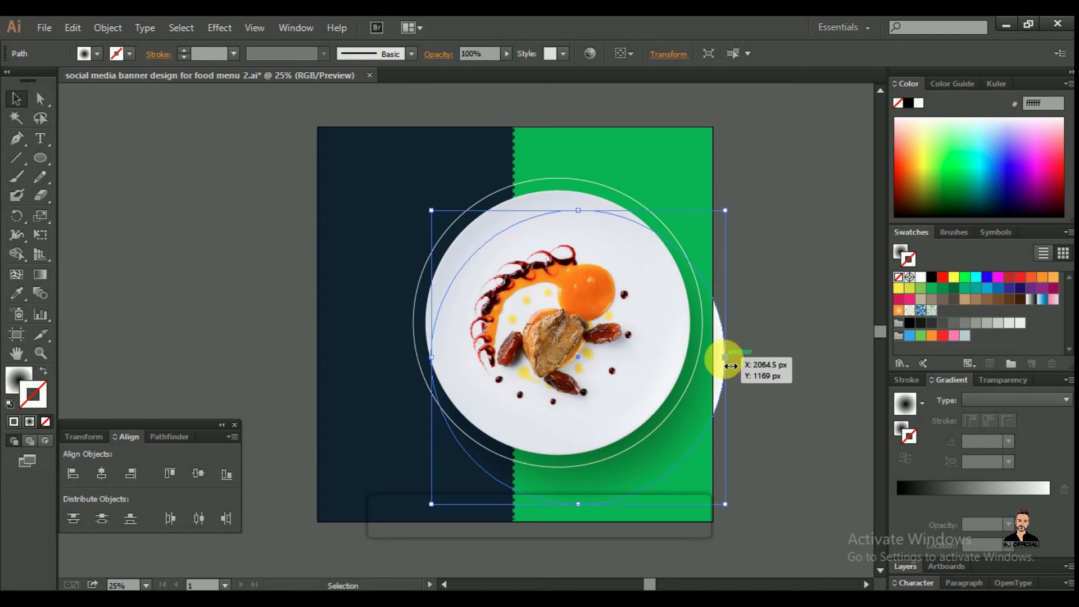
pyautogui.press('Left')
pyautogui.press('Left')
pyautogui.press('Left')
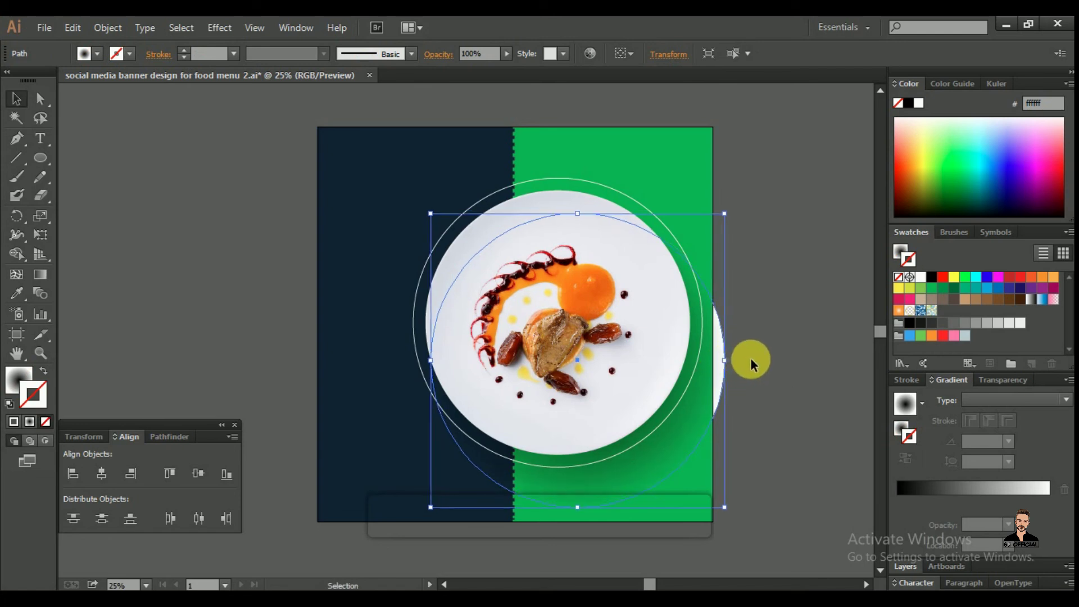
pyautogui.click(764, 337)
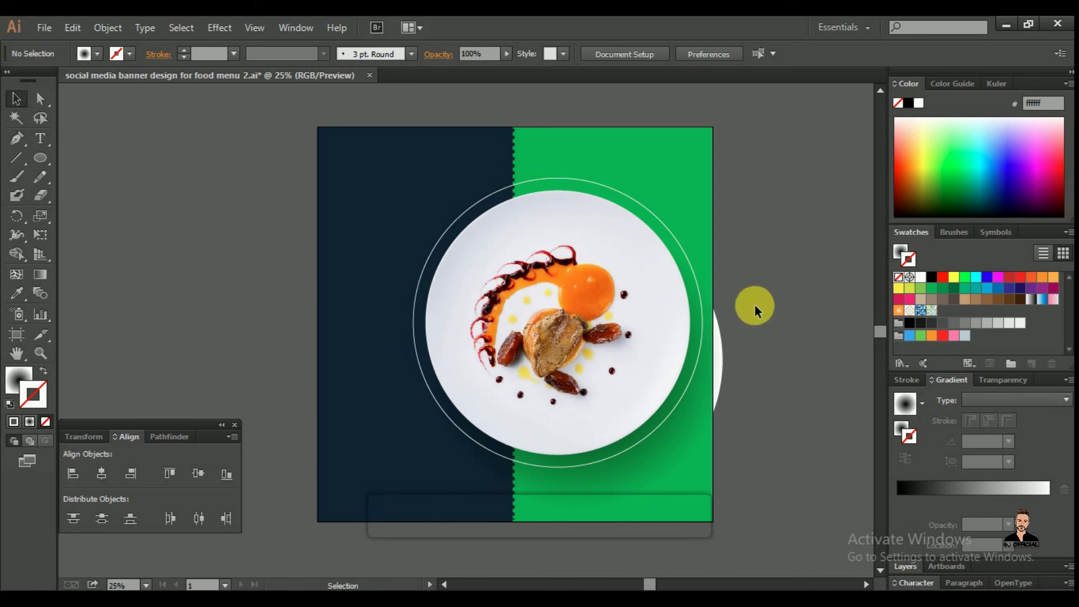
# - Nudge the shadow circle further down until it reaches the artboard's lower edge, and slightly to the left
pyautogui.click(718, 371)
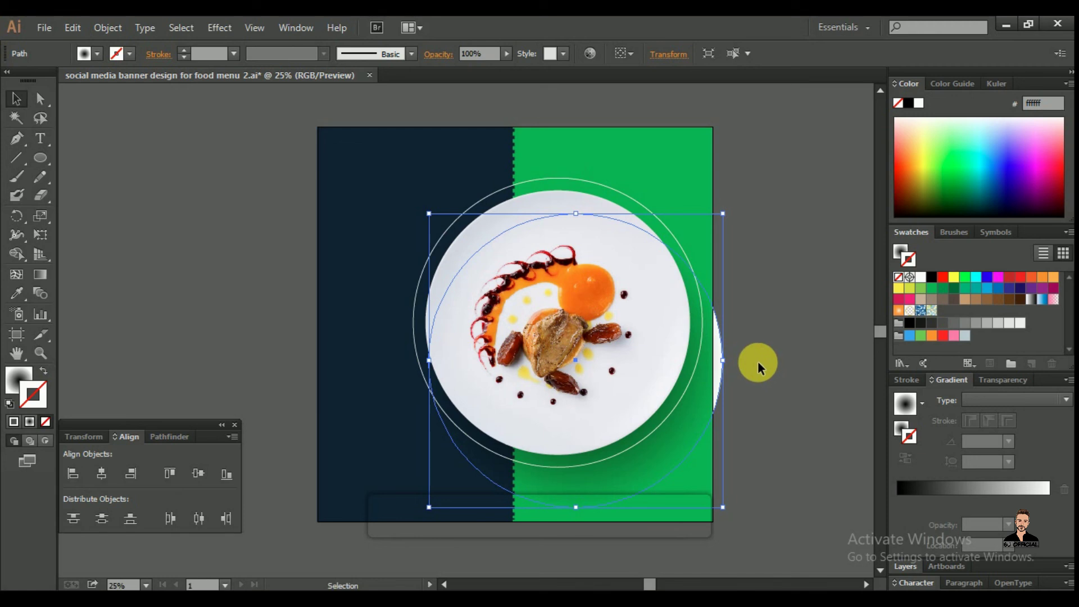
pyautogui.press('Down')
pyautogui.press('Down')
pyautogui.press('Down')
pyautogui.press('Down')
pyautogui.press('Down')
pyautogui.press('Down')
pyautogui.press('Down')
pyautogui.press('Down')
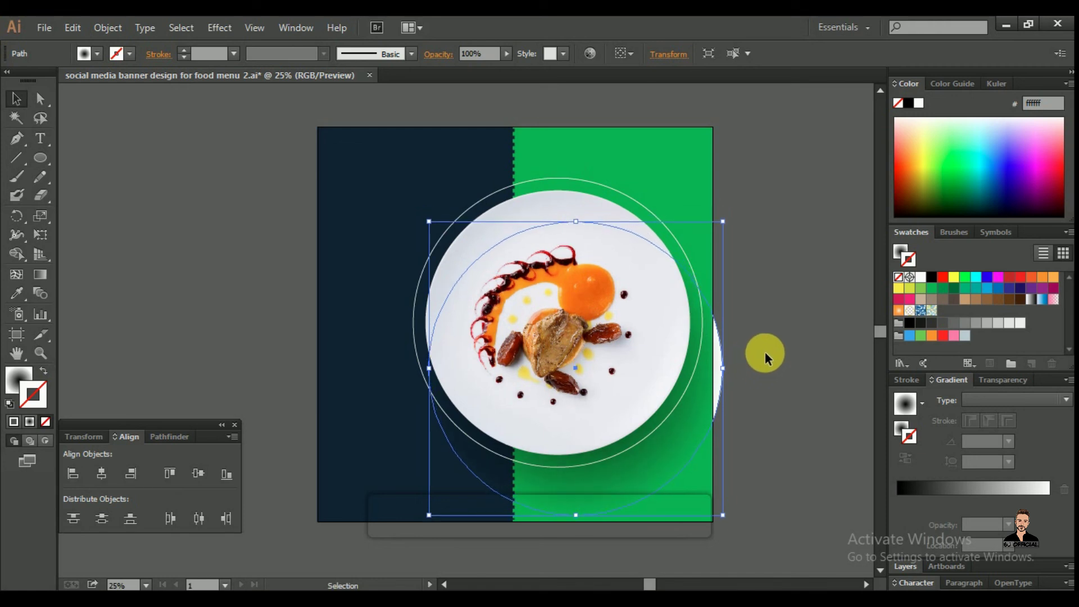
pyautogui.press('Down')
pyautogui.press('Down')
pyautogui.press('Down')
pyautogui.press('Down')
pyautogui.press('Down')
pyautogui.press('Down')
pyautogui.press('Down')
pyautogui.press('Down')
pyautogui.press('Left')
pyautogui.press('Left')
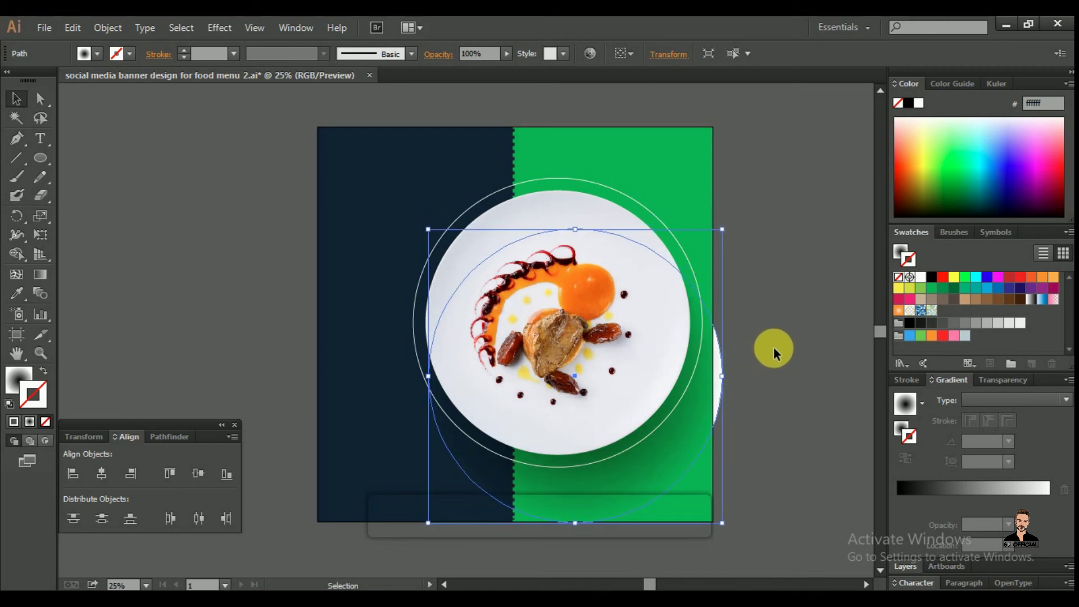
pyautogui.click(774, 345)
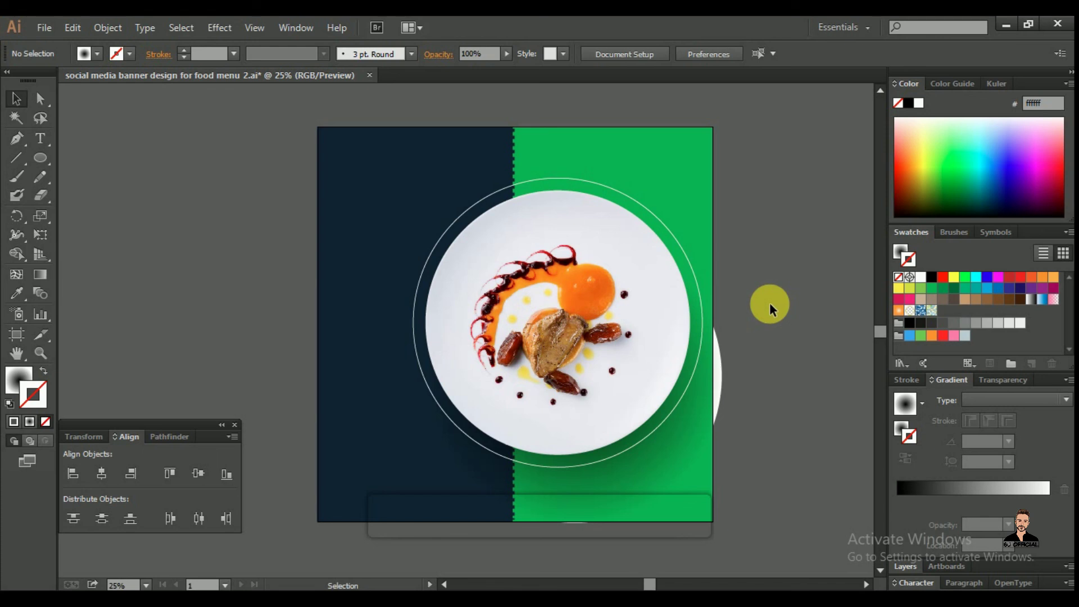
# - Scale the plate photo and ring down together from their centre to about 1384 px wide
pyautogui.click(657, 335)
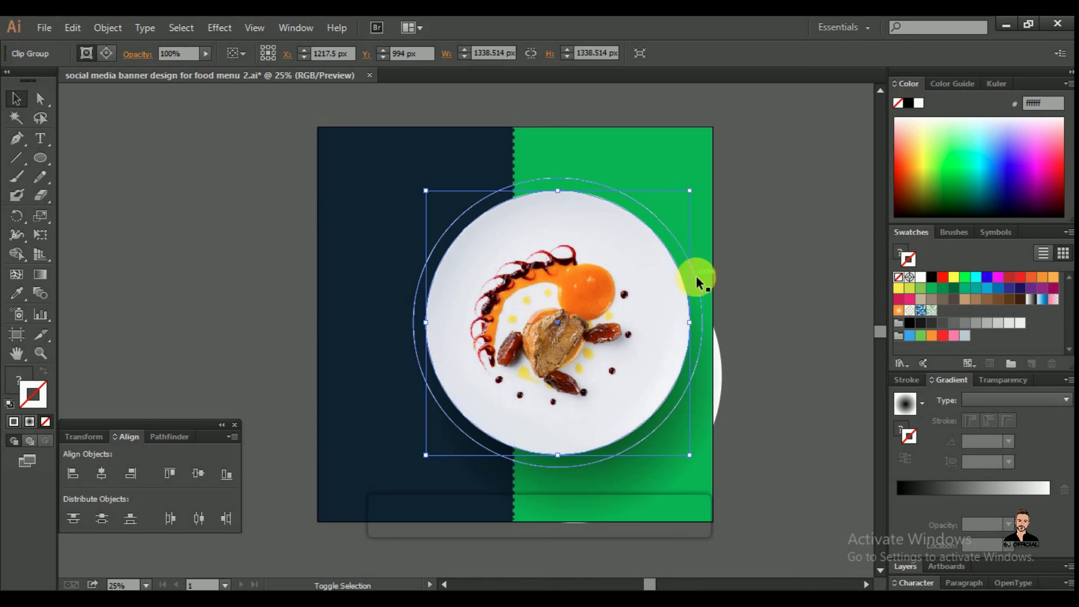
pyautogui.keyDown('shift'); pyautogui.click(696, 276); pyautogui.keyUp('shift')
pyautogui.moveTo(414, 467); pyautogui.dragTo(421, 458)
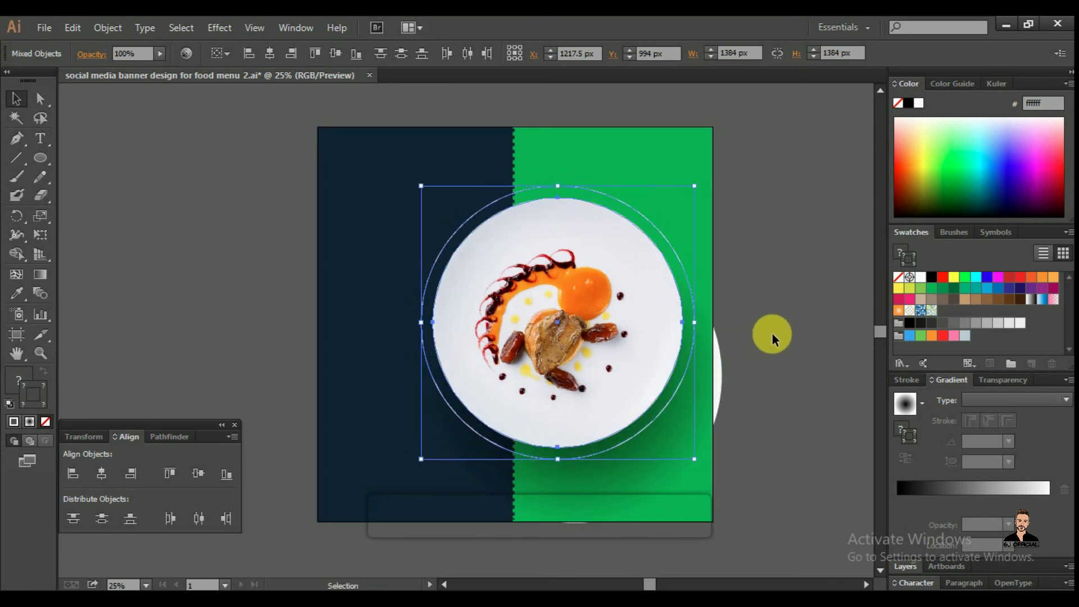
# - Nudge the plate and ring to the right to X 1256.5 px and deselect them
pyautogui.press('Right')
pyautogui.press('Right')
pyautogui.press('Right')
pyautogui.press('Right')
pyautogui.press('Right')
pyautogui.press('Right')
pyautogui.press('Right')
pyautogui.press('Right')
pyautogui.press('Right')
pyautogui.press('Right')
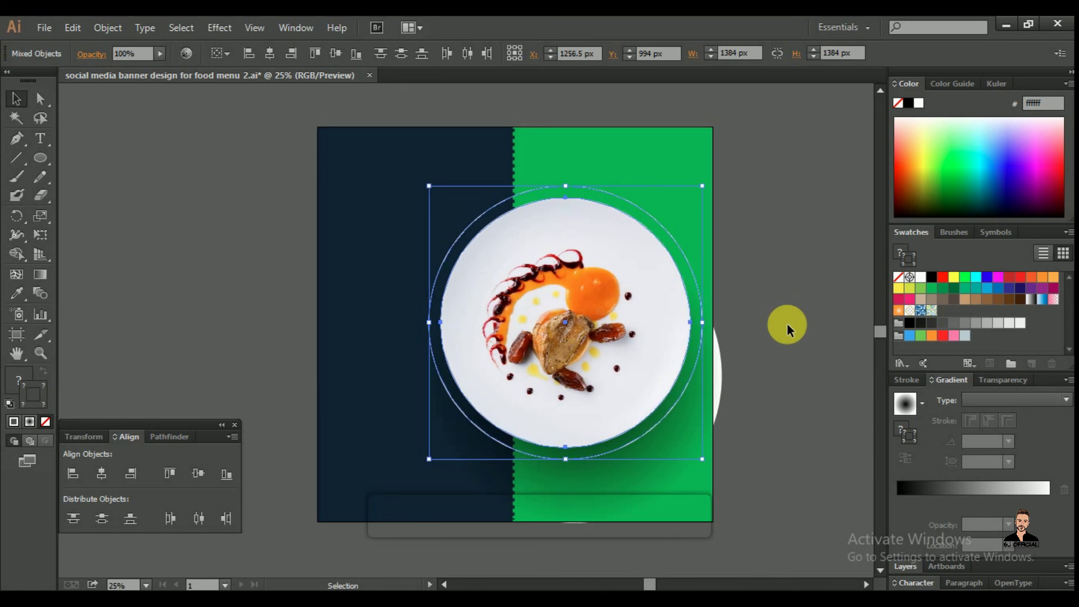
pyautogui.click(788, 325)
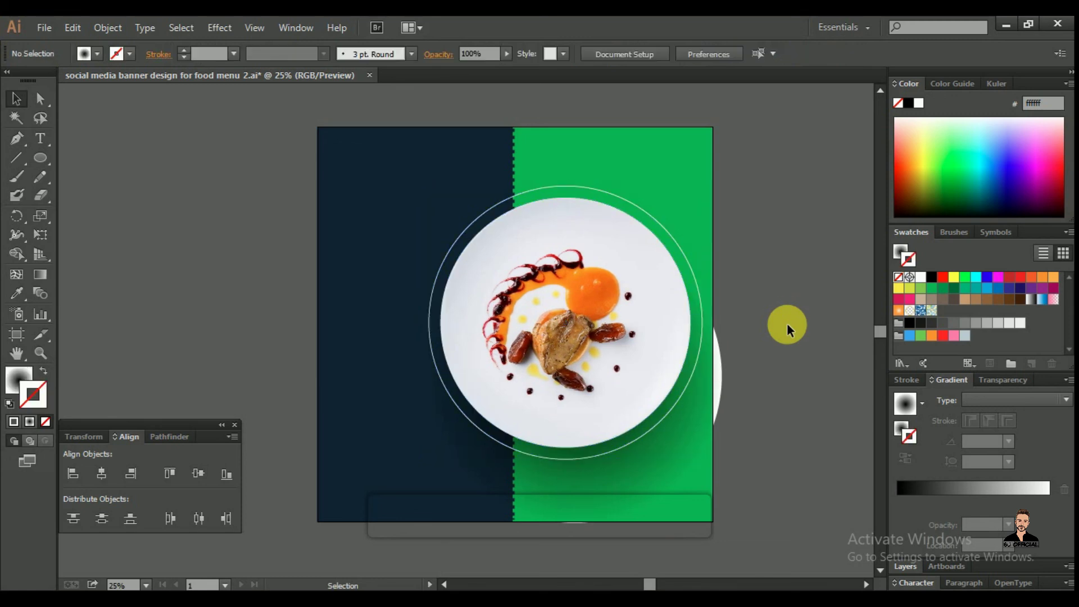
# - Scale the shadow circle up from its centre to about 1632 px wide and high, and deselect it
pyautogui.click(716, 391)
pyautogui.moveTo(722, 524); pyautogui.dragTo(735, 540)
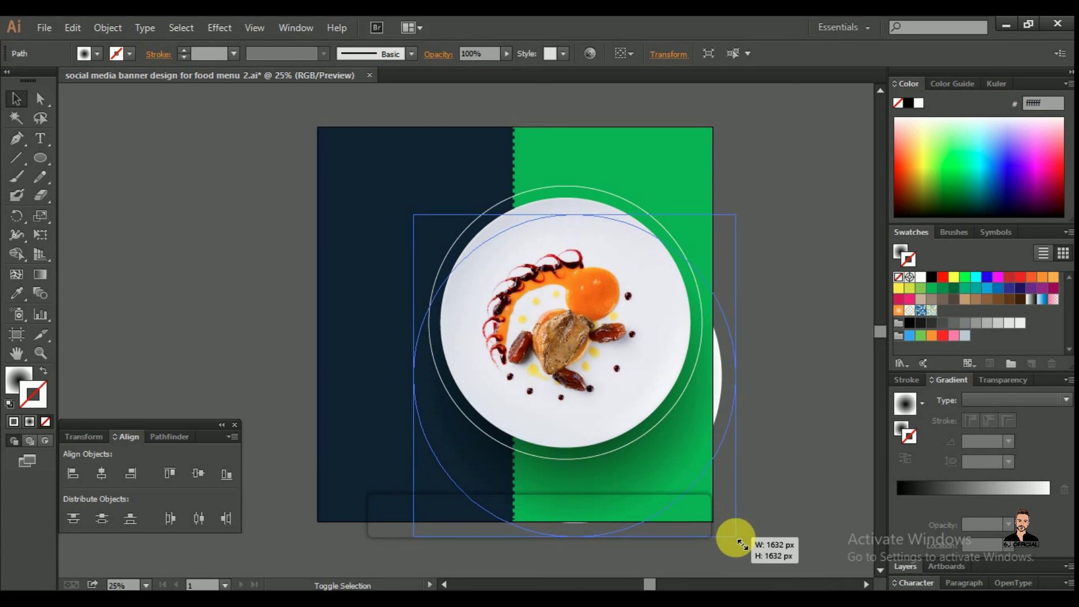
pyautogui.click(775, 428)
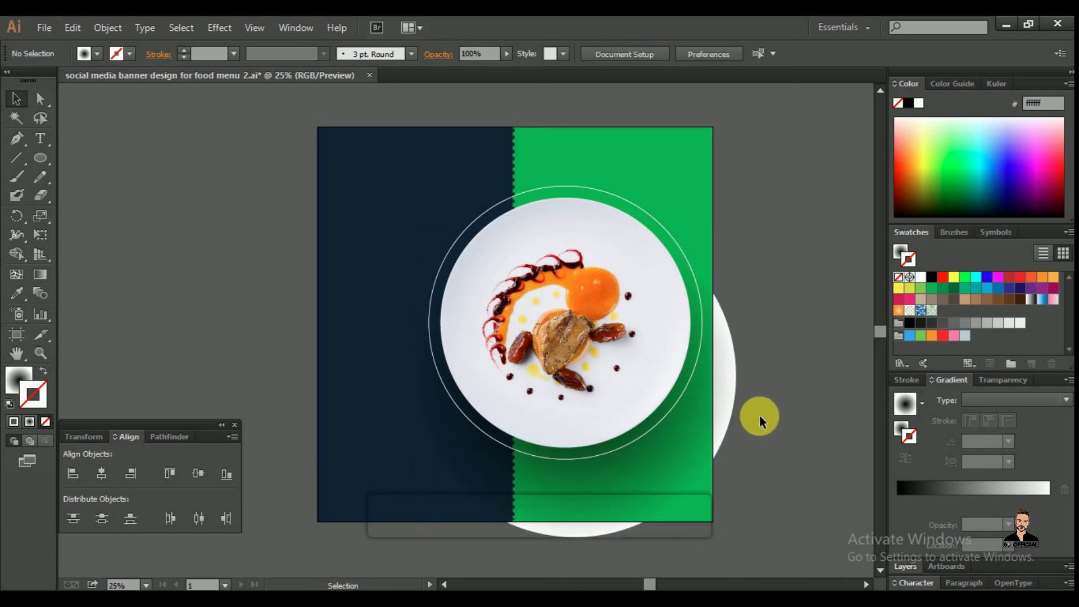
# - Nudge the enlarged shadow circle slightly up and to the left behind the plate, and deselect it
pyautogui.click(731, 408)
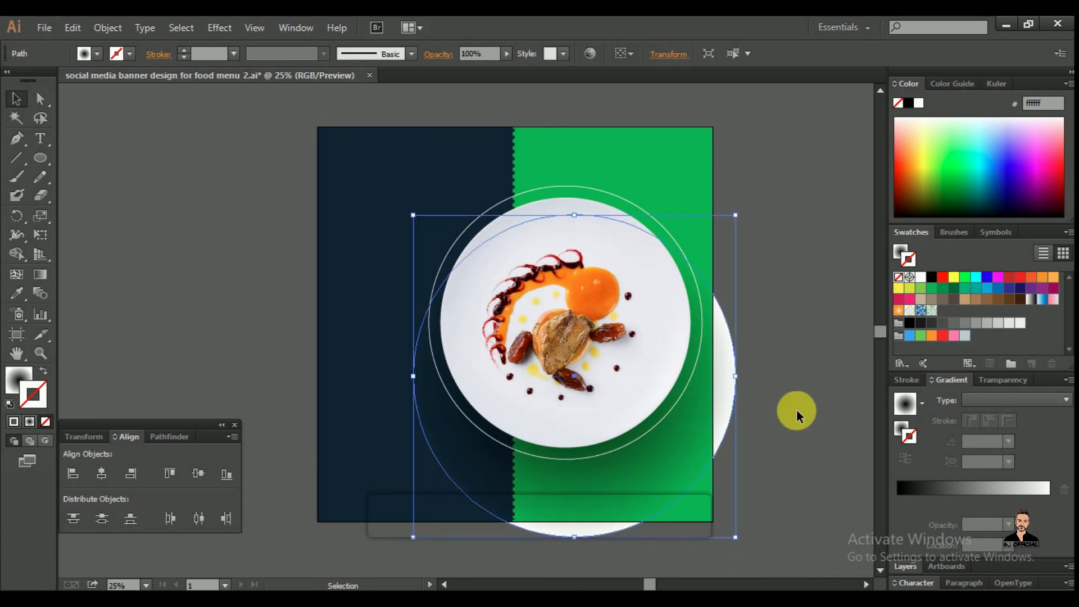
pyautogui.hotkey('shift', 'Up')
pyautogui.hotkey('shift', 'Up')
pyautogui.hotkey('shift', 'Up')
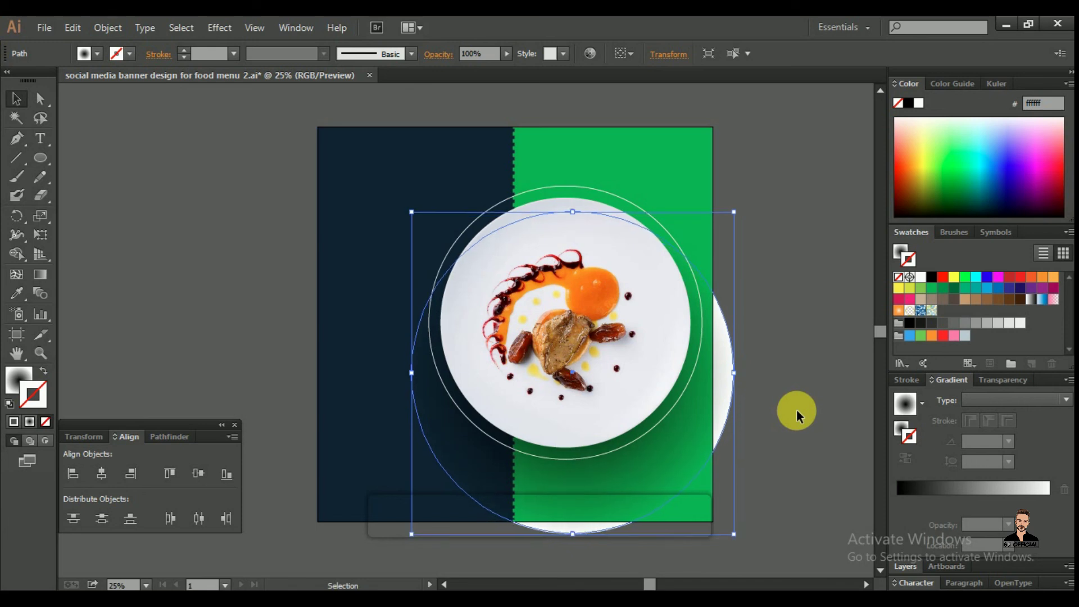
pyautogui.hotkey('shift', 'Down')
pyautogui.hotkey('shift', 'Down')
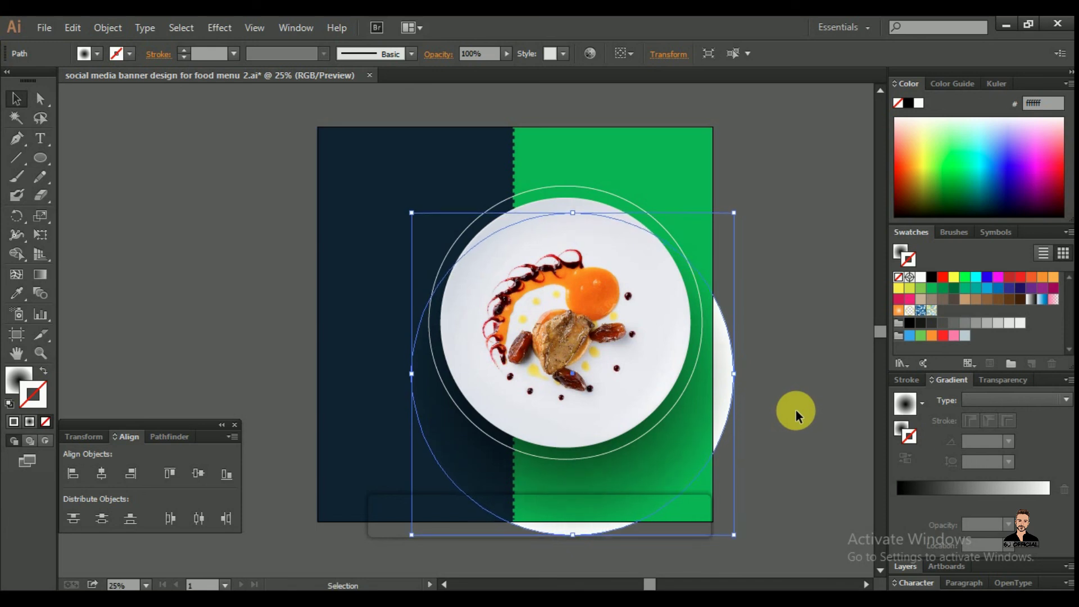
pyautogui.click(797, 405)
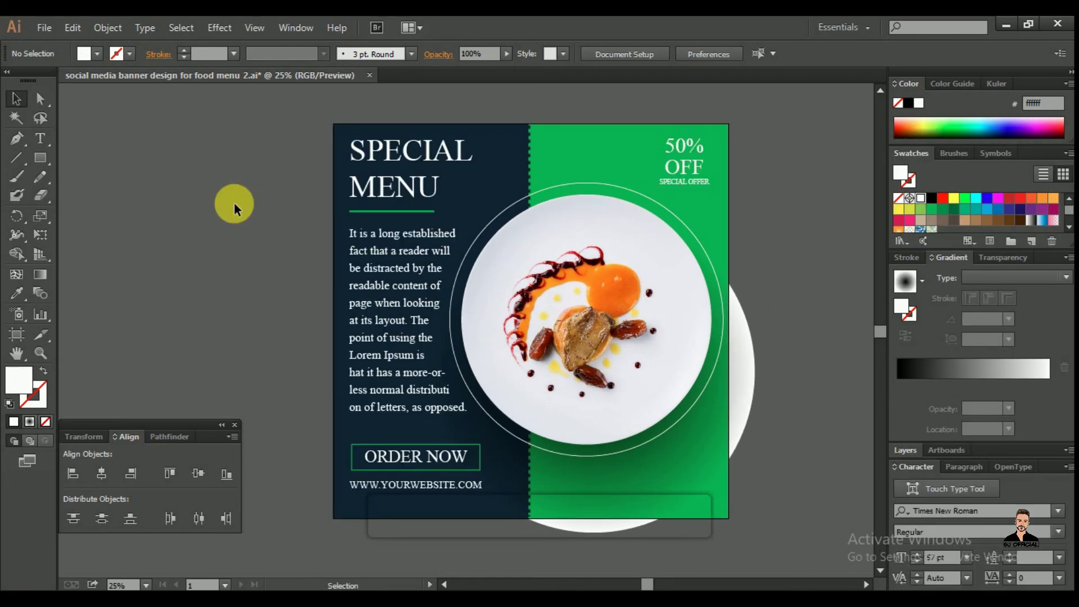
# - Draw a white rectangle over the banner, covering the artboard from its upper-left to its lower-right corner
pyautogui.click(39, 158)
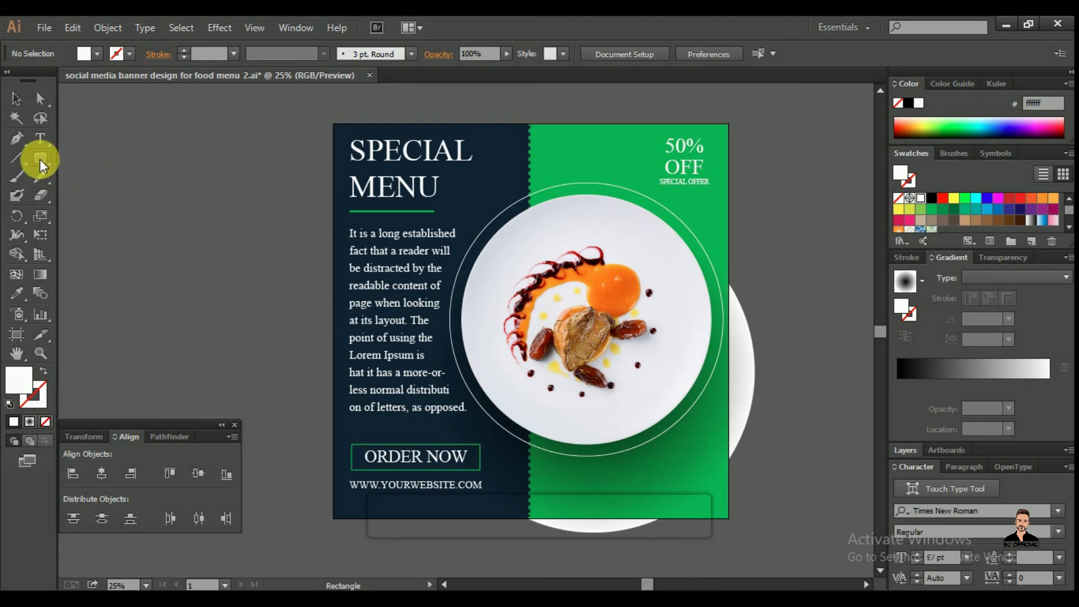
pyautogui.moveTo(333, 124); pyautogui.dragTo(734, 521)
pyautogui.click(16, 98)
pyautogui.click(283, 123)
# - Select all the banner artwork with the covering rectangle and make a clipping mask that trims the shadow circle to the artboard
pyautogui.moveTo(282, 124); pyautogui.dragTo(808, 467)
pyautogui.rightClick(619, 332)
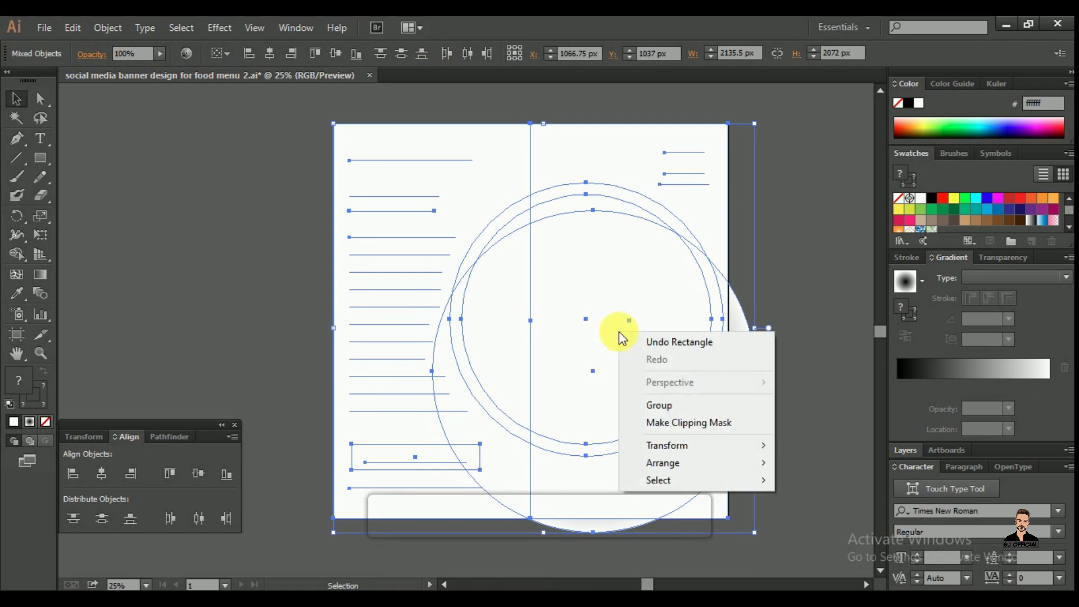
pyautogui.click(660, 423)
pyautogui.click(224, 208)
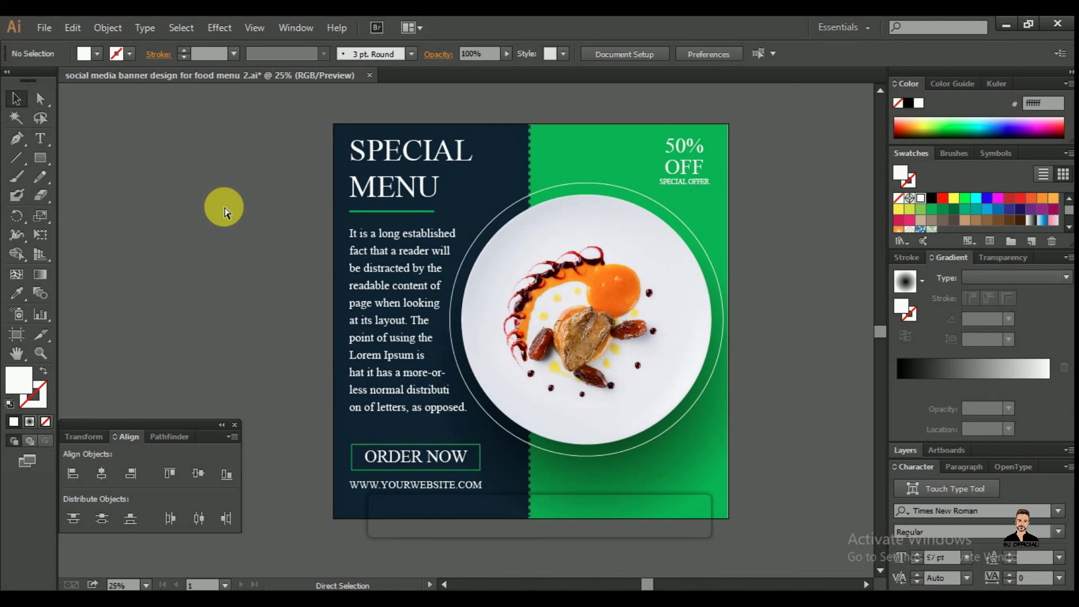
pyautogui.hotkey('ctrl', '-')
pyautogui.moveTo(306, 275); pyautogui.dragTo(289, 239)
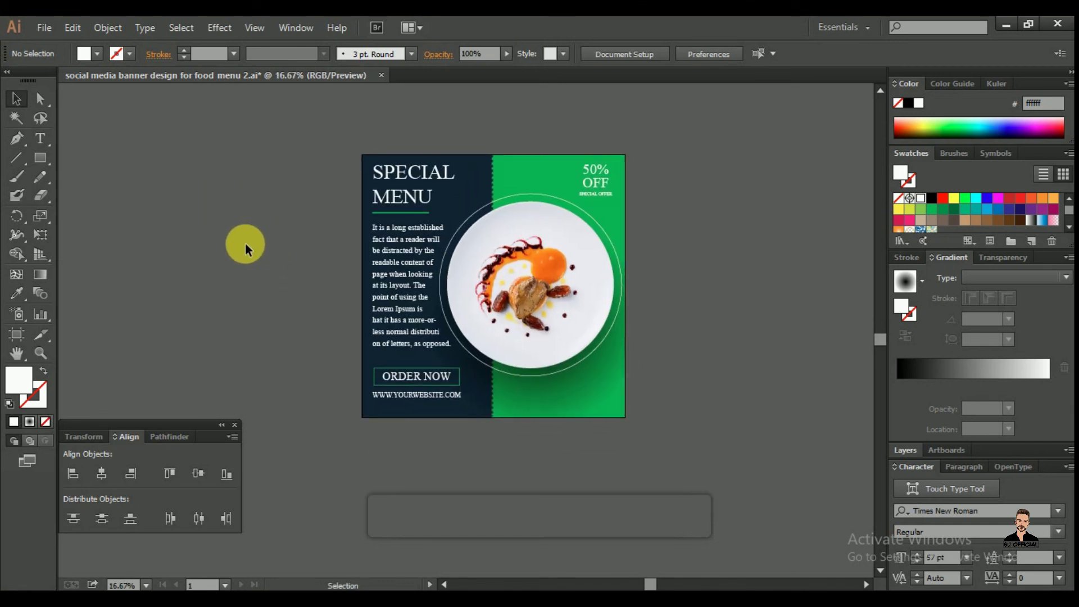